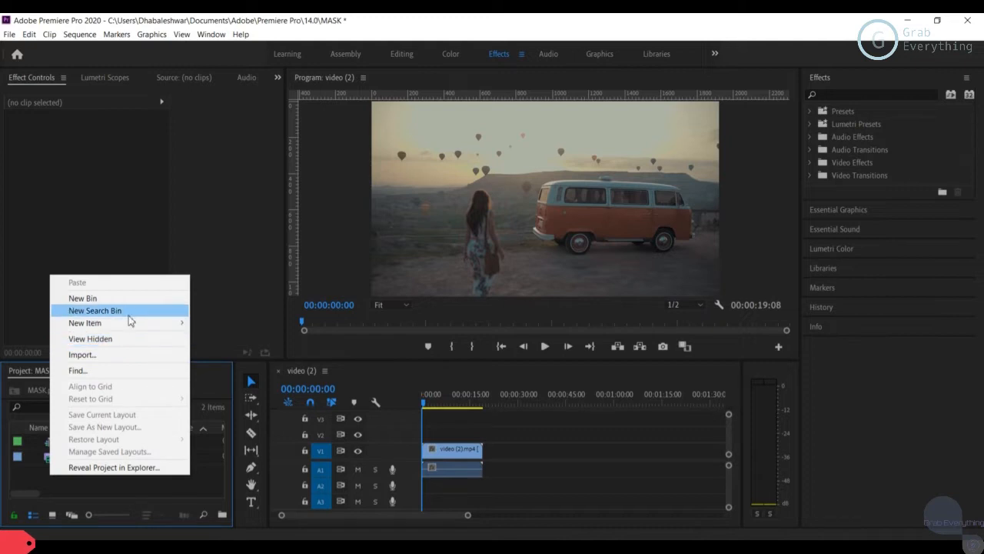
Create a 1920 x 1080, 24 fps adjustment layer and place it on V2, spanning the full length of the video clip
mouse_move(143, 325)
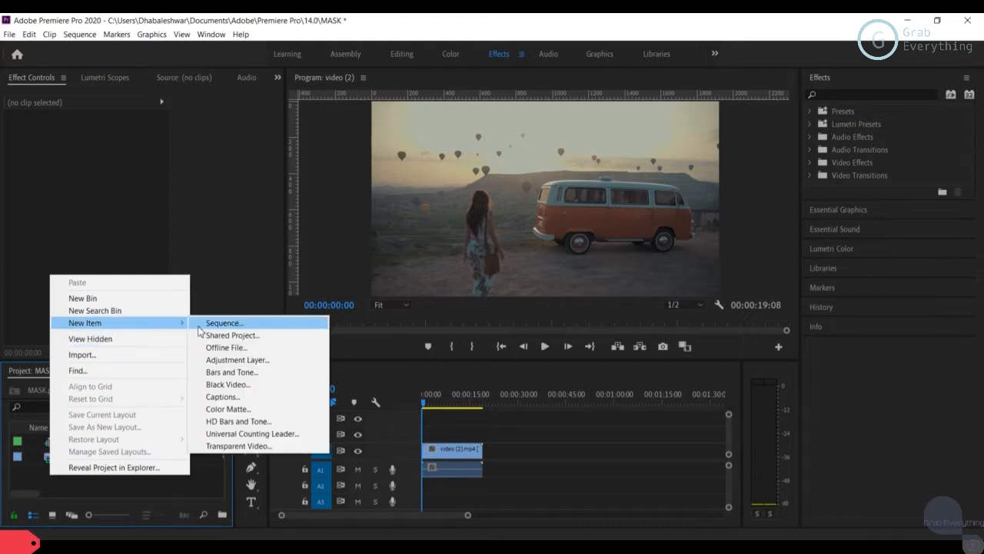
click(234, 359)
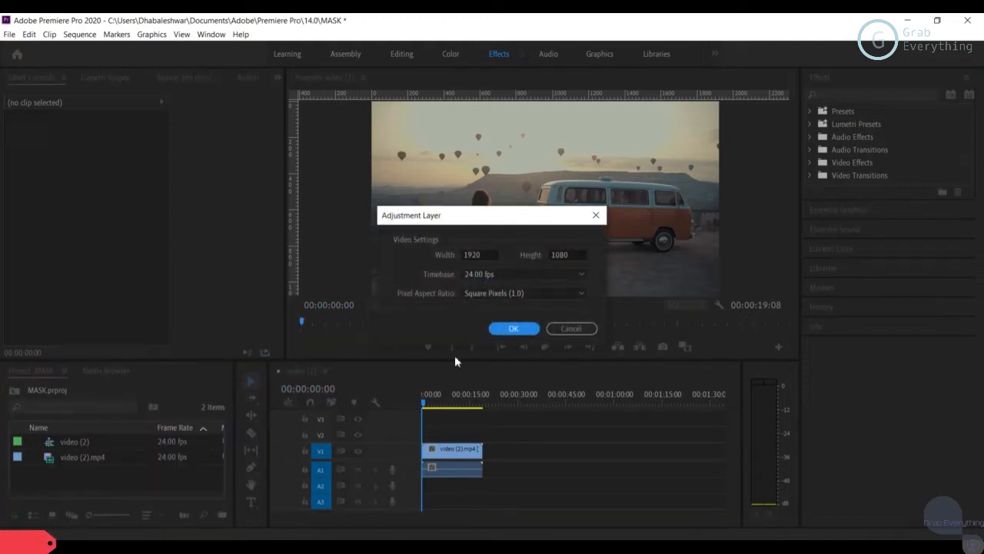
click(529, 328)
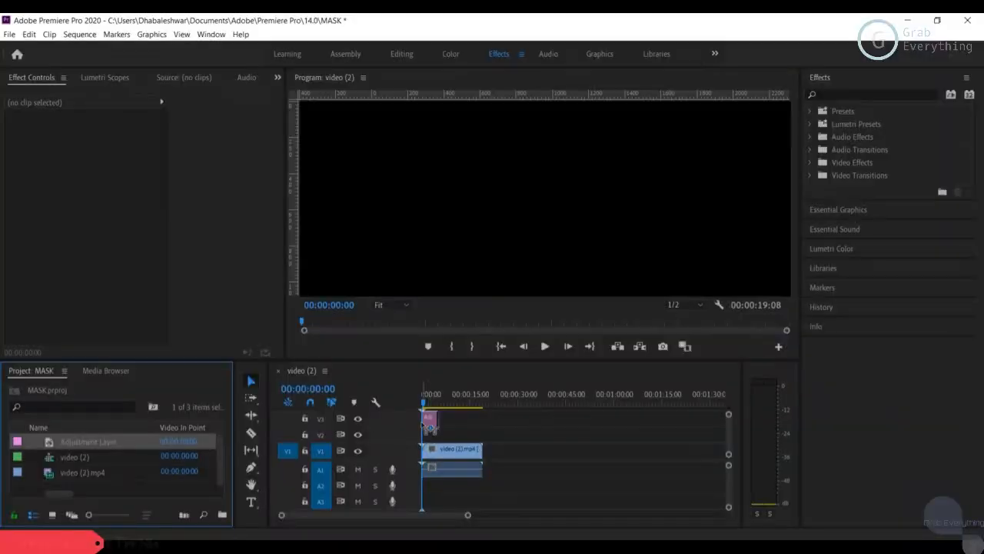
drag(430, 421, 482, 434)
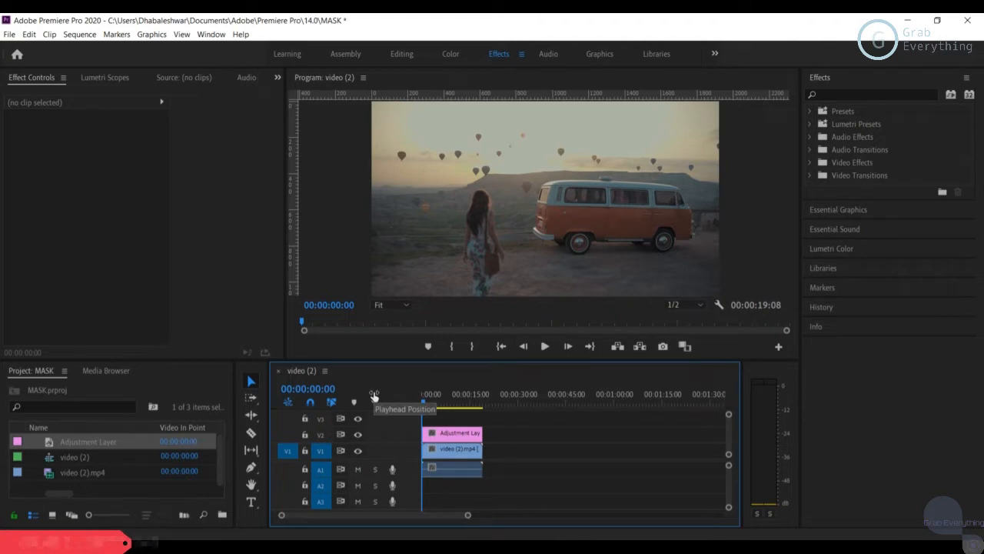
Find the Gaussian Blur effect with "GAUS", apply it to the adjustment layer on V2 and select that layer
click(843, 93)
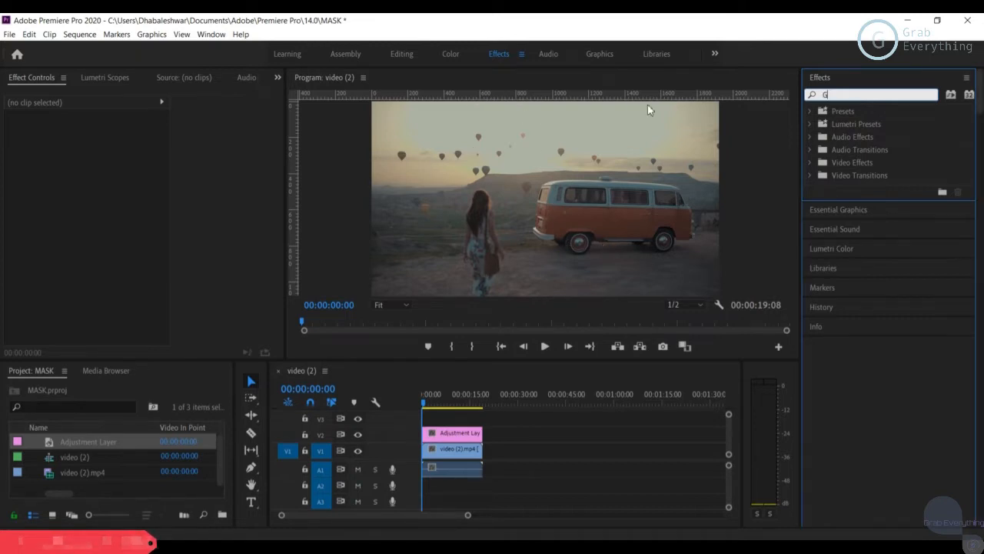
text(GAUS)
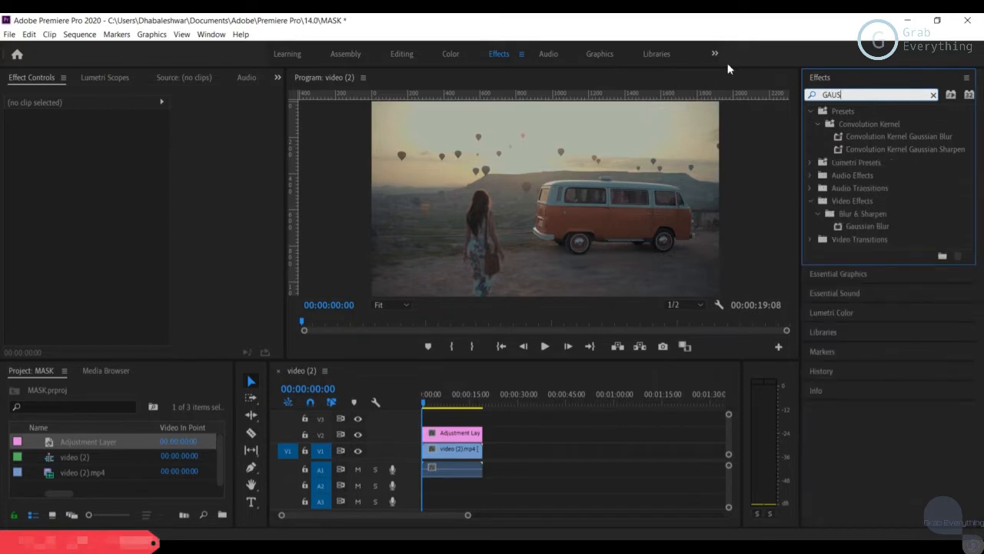
click(852, 225)
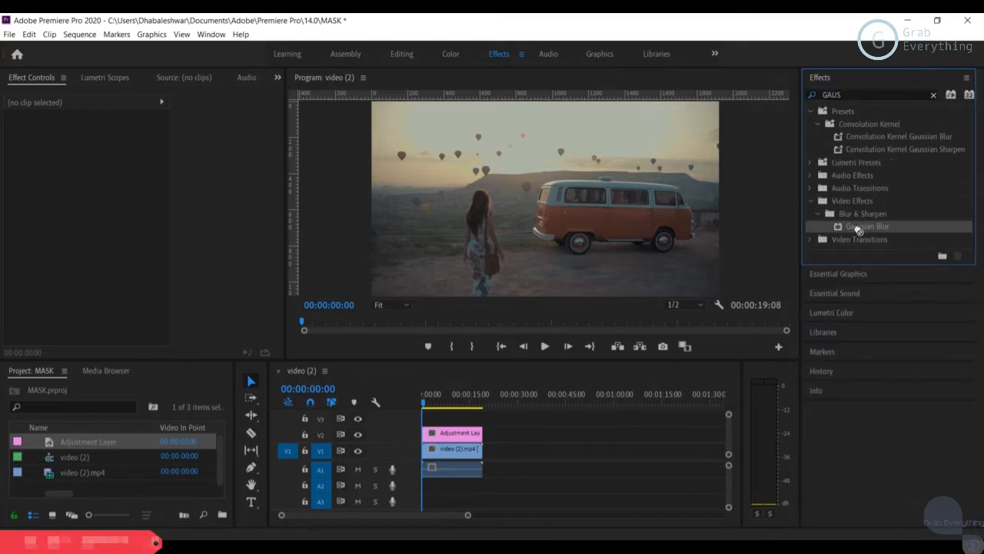
drag(858, 230, 459, 433)
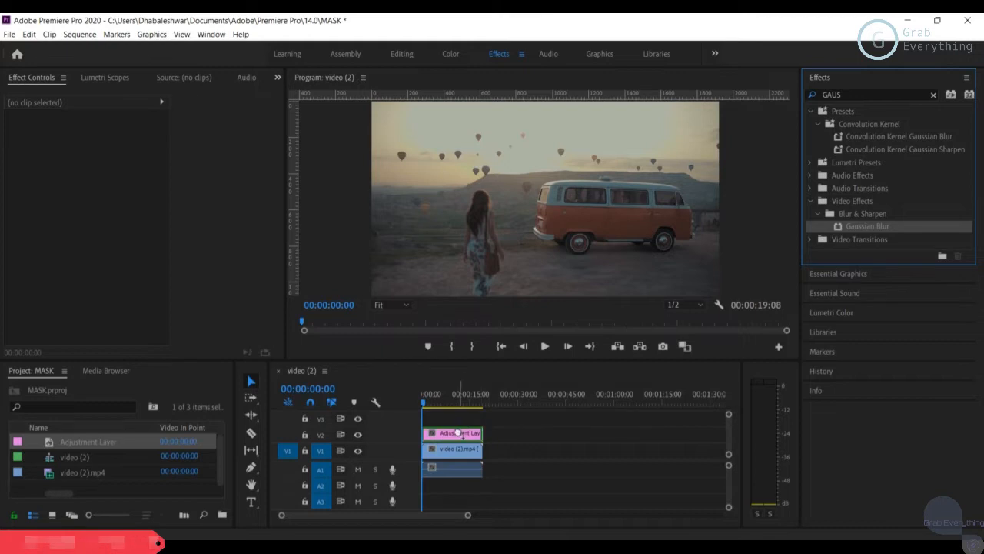
click(459, 433)
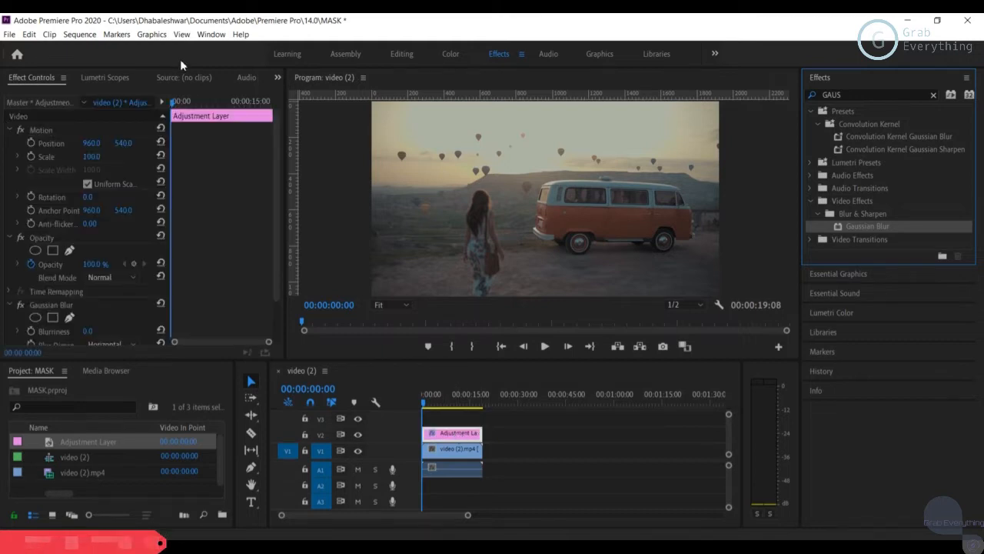
Start a free-draw bezier mask for Gaussian Blur, placing points up the van's rear edge from the bumper to the roof corner
drag(275, 207, 264, 257)
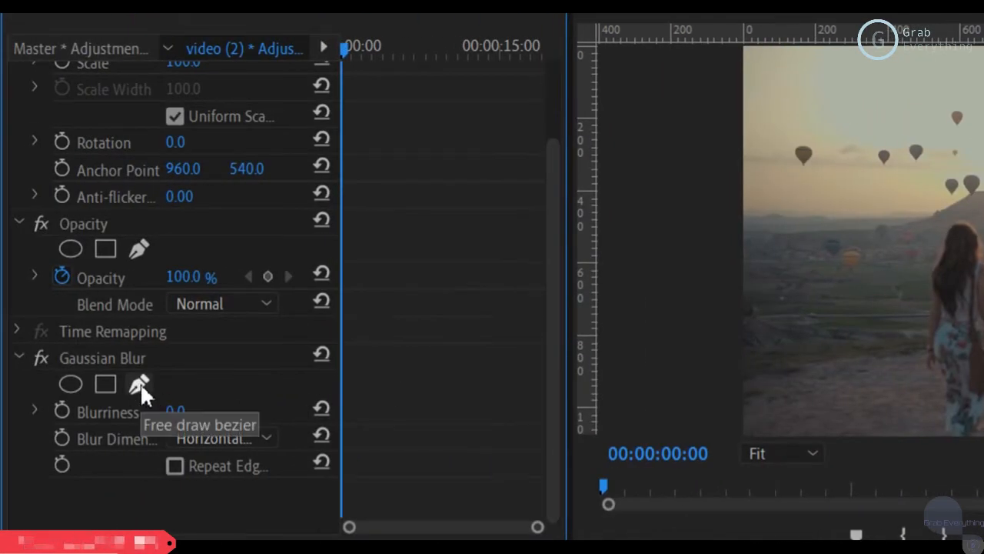
click(139, 386)
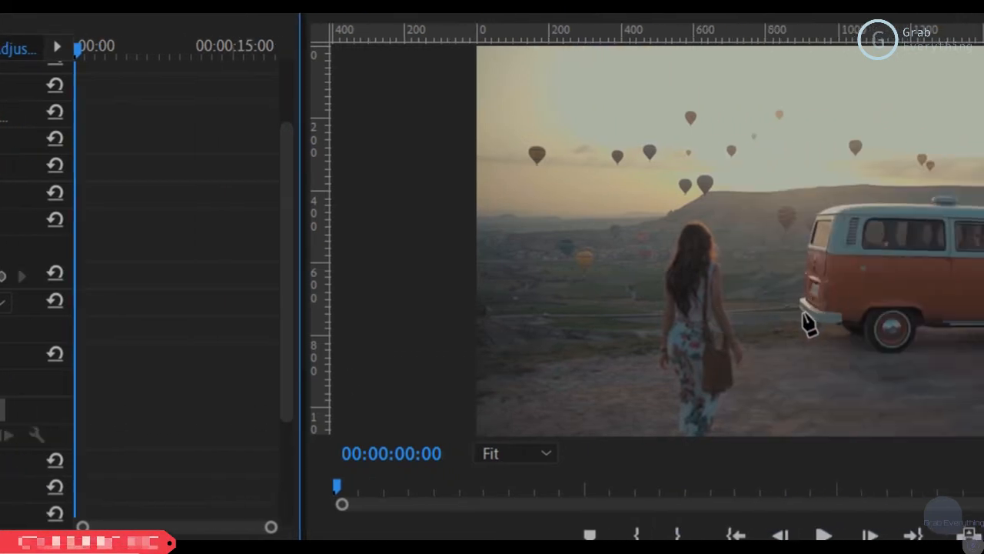
click(802, 313)
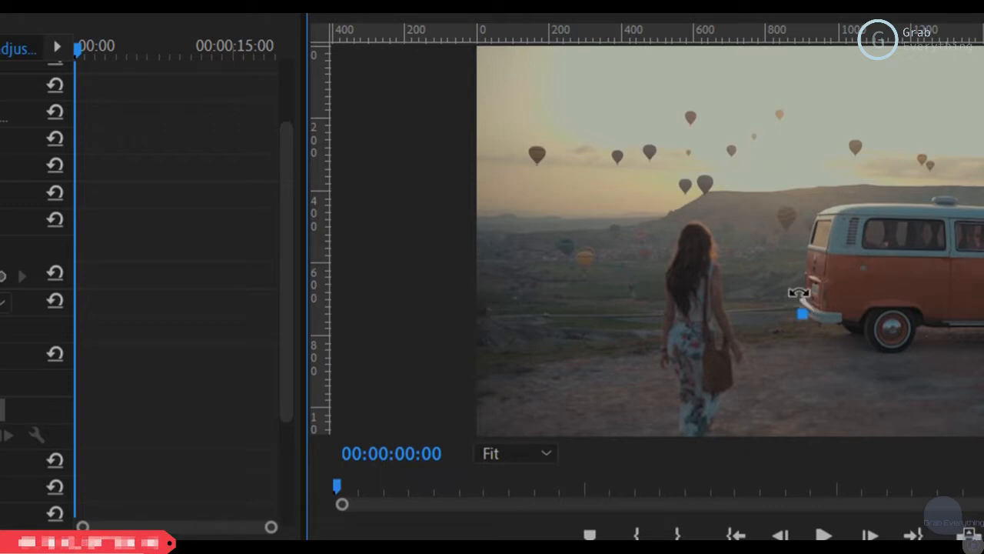
click(807, 275)
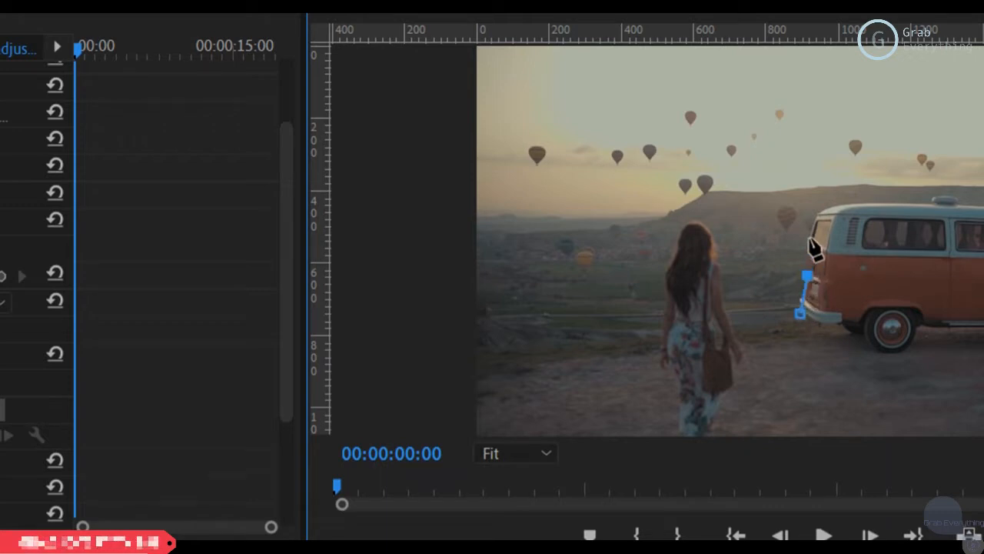
click(812, 233)
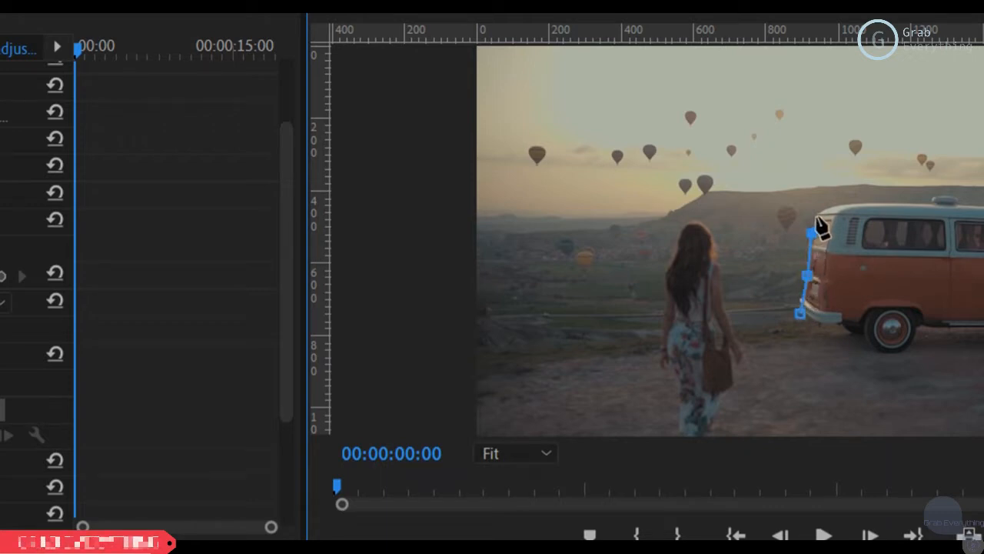
click(827, 204)
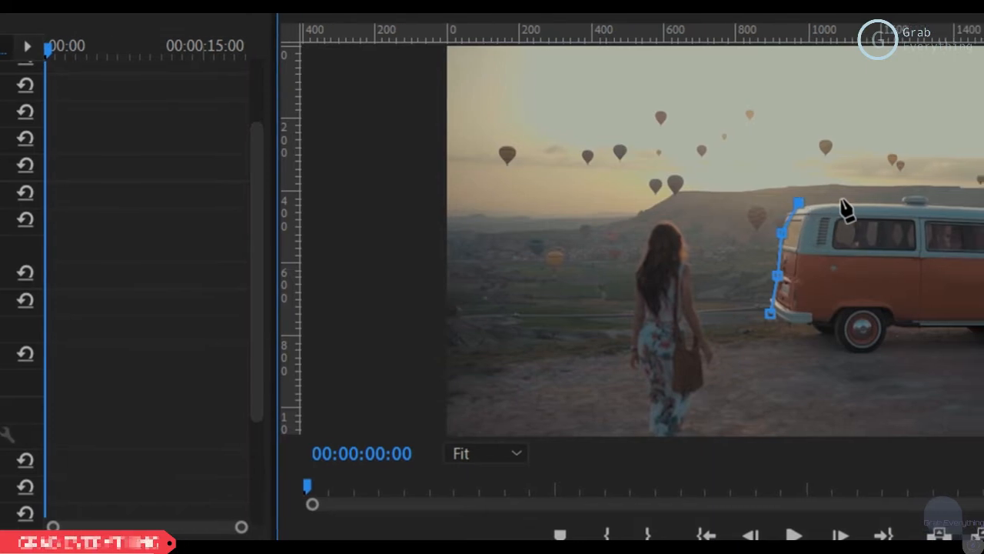
drag(842, 200, 860, 202)
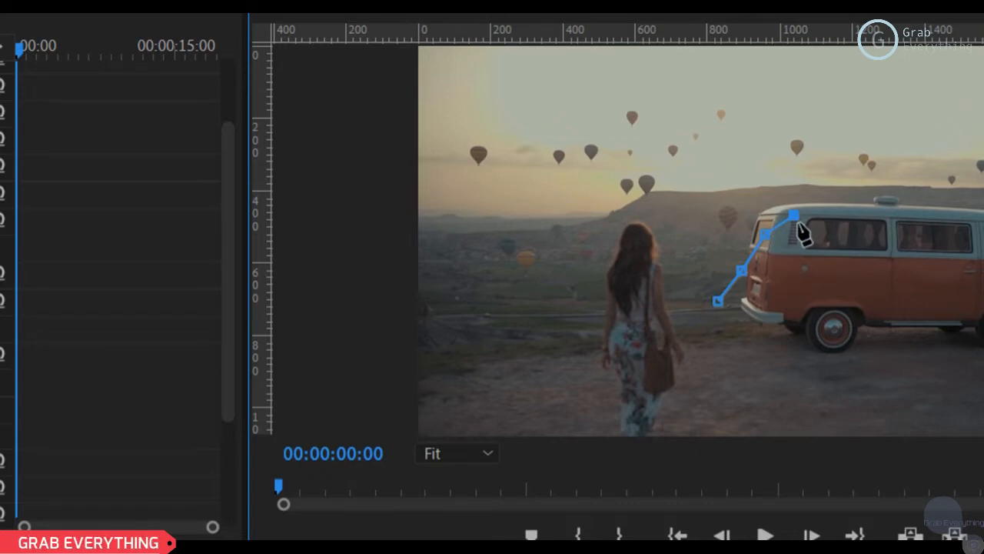
key(ctrl+z)
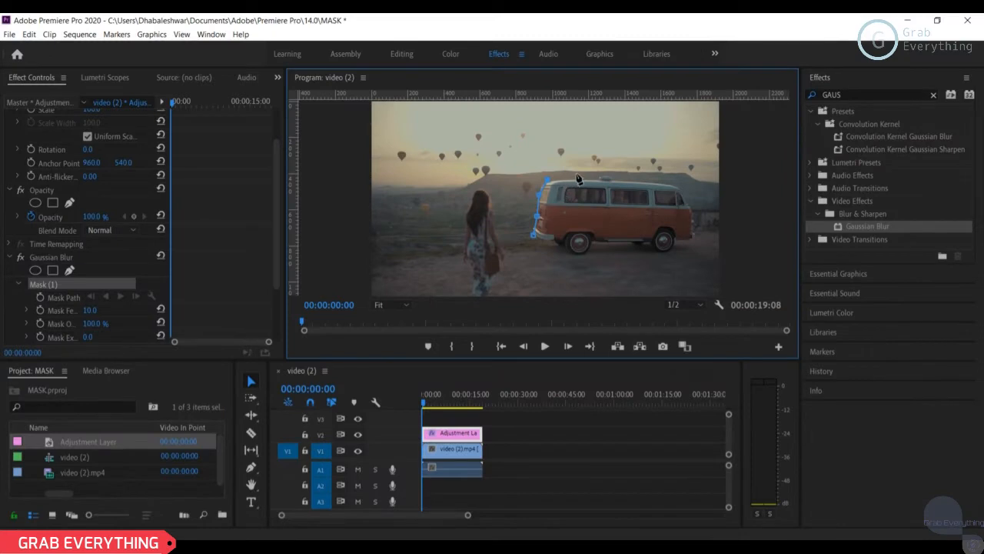
Continue the mask path along the van's roof and down its front end to the bumper
click(580, 180)
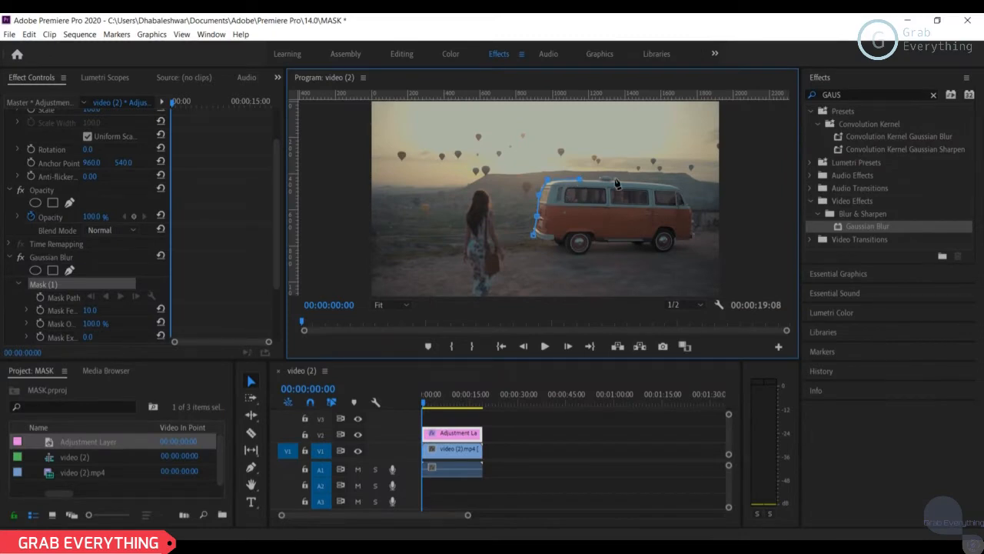
click(657, 183)
click(680, 187)
click(694, 213)
click(694, 236)
click(678, 241)
Extend the mask path around both wheels and along the van's underside toward the rear bumper, with the preview at 50%
click(394, 305)
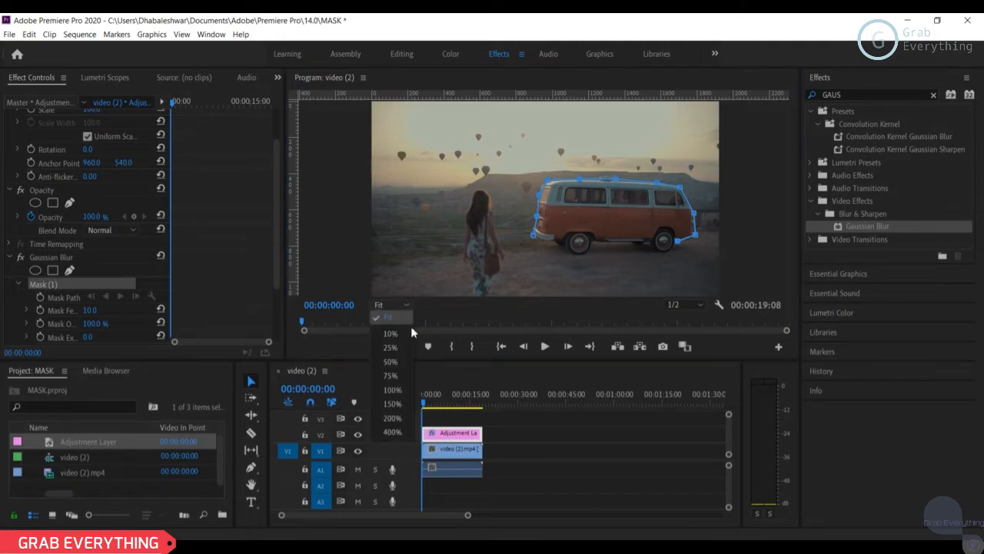
click(390, 361)
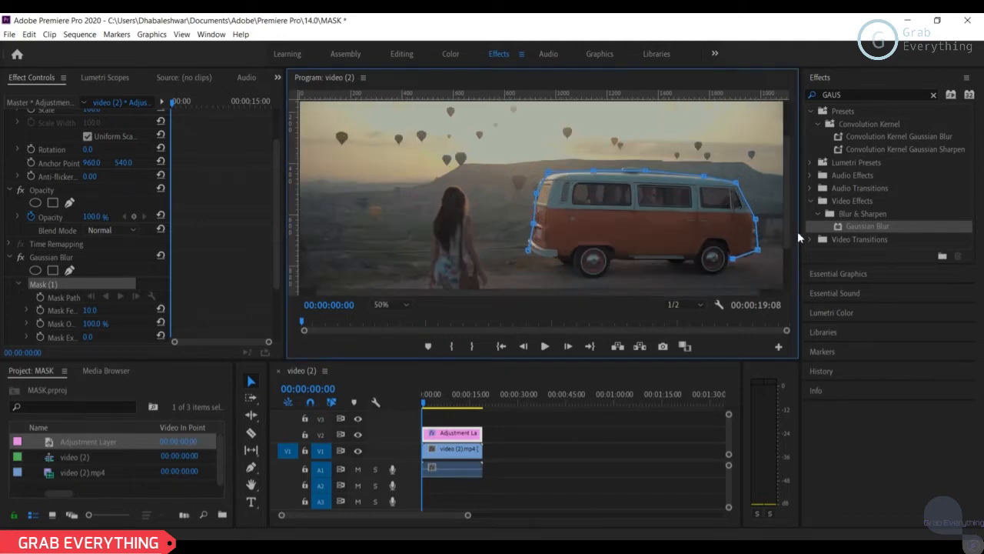
scroll(787, 241, down, 1)
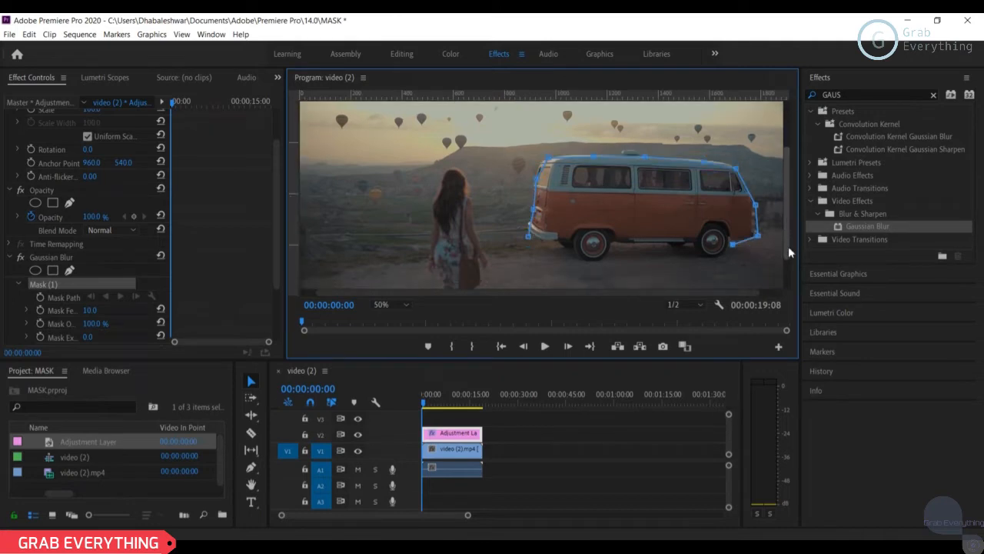
click(723, 254)
click(699, 255)
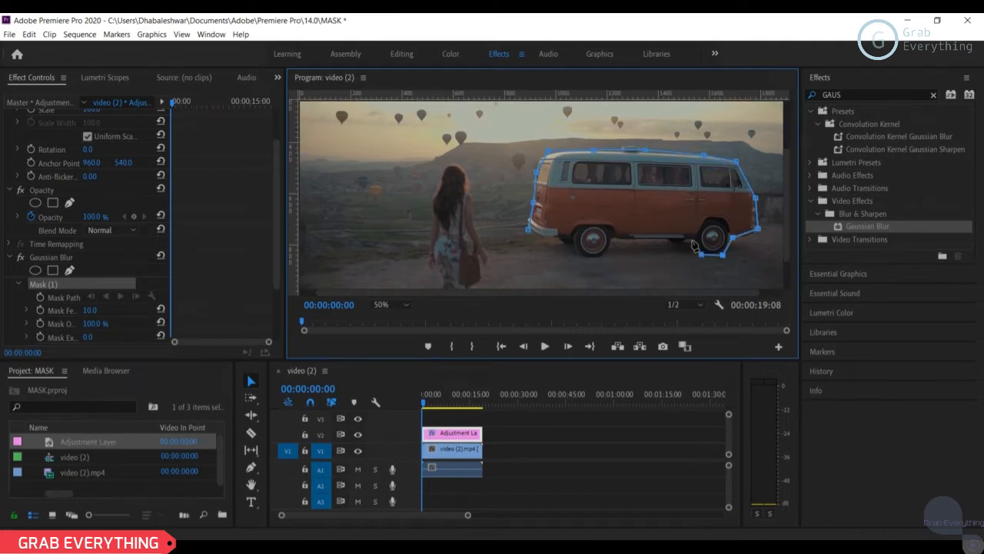
click(693, 240)
click(665, 240)
click(634, 241)
click(612, 241)
click(600, 259)
click(575, 252)
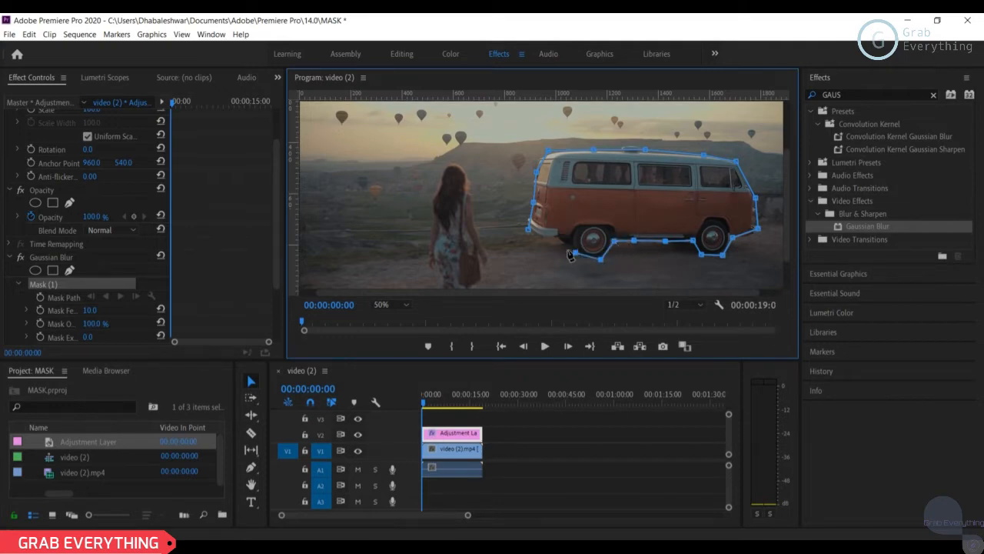
click(568, 238)
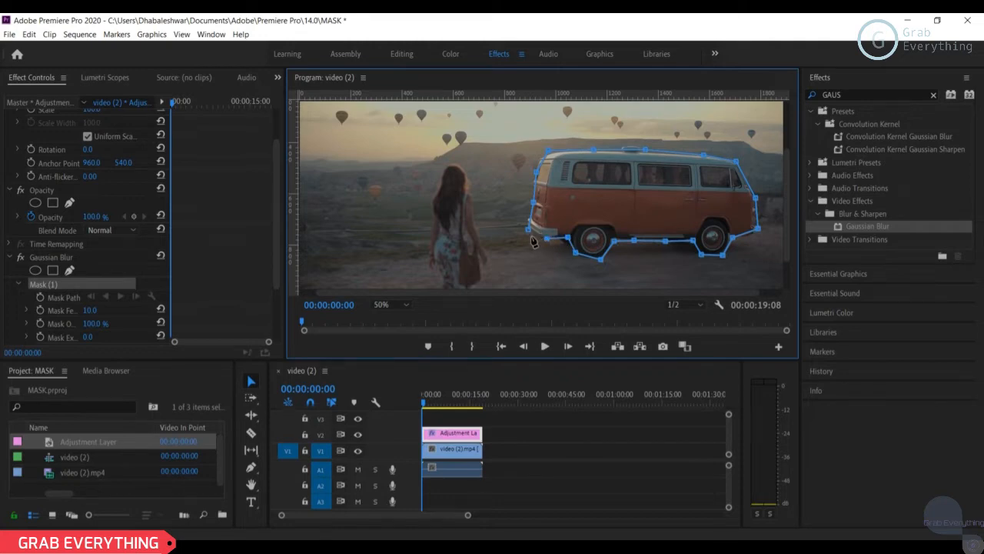
drag(531, 237, 532, 239)
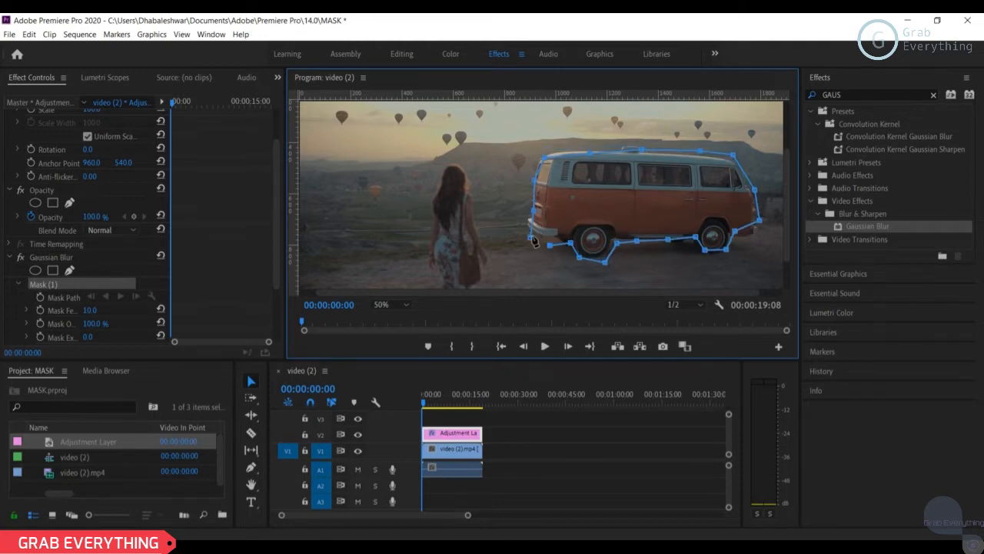
drag(536, 240, 535, 236)
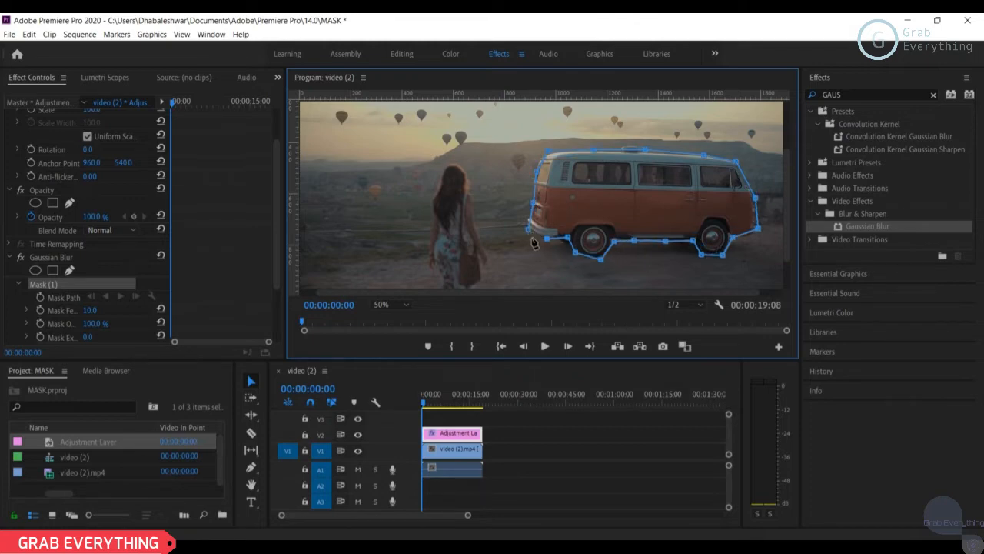
key(ctrl+z)
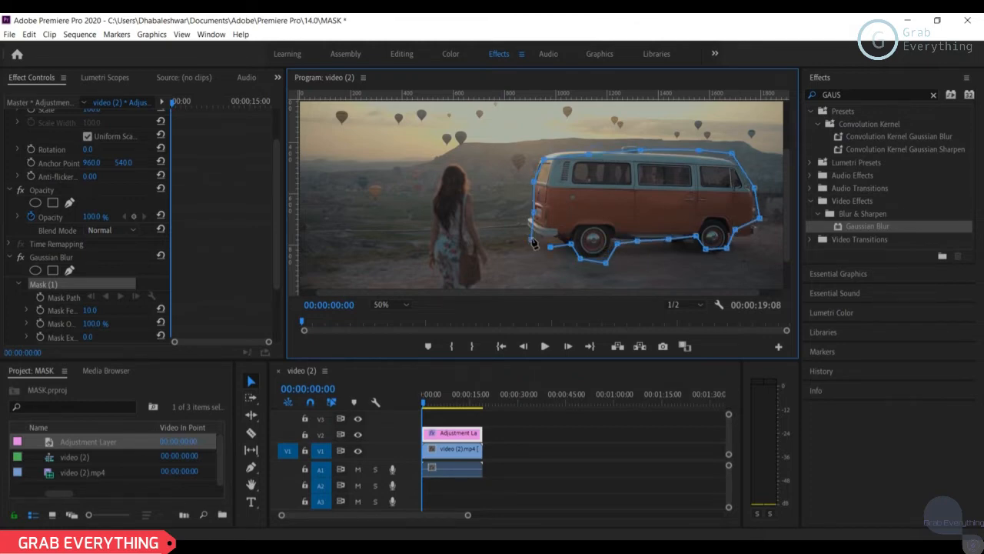
drag(534, 243, 532, 238)
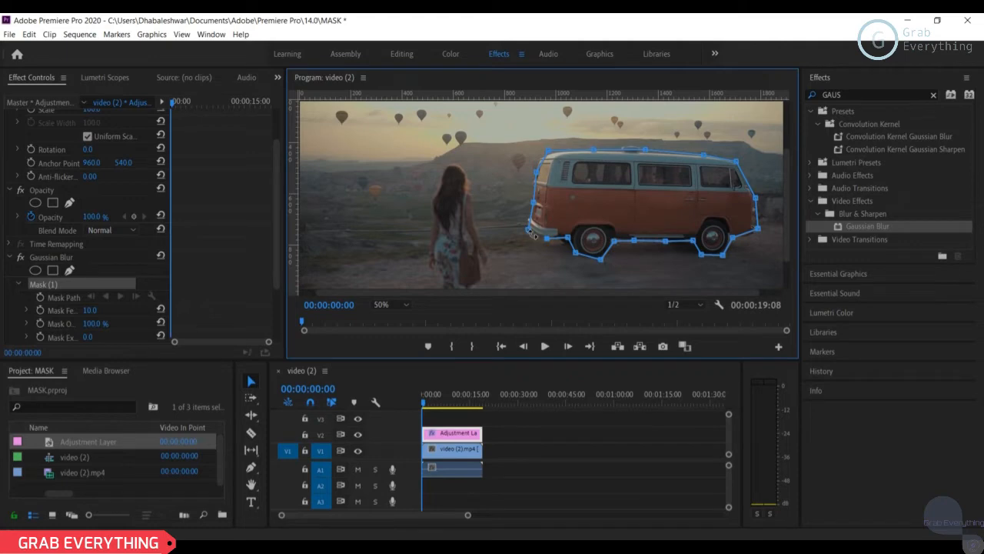
drag(532, 233, 534, 236)
Close the van mask at its first point and track the mask forward from the start of the clip
click(528, 229)
mouse_move(424, 408)
mouse_down()
mouse_move(485, 418)
mouse_move(417, 413)
mouse_up()
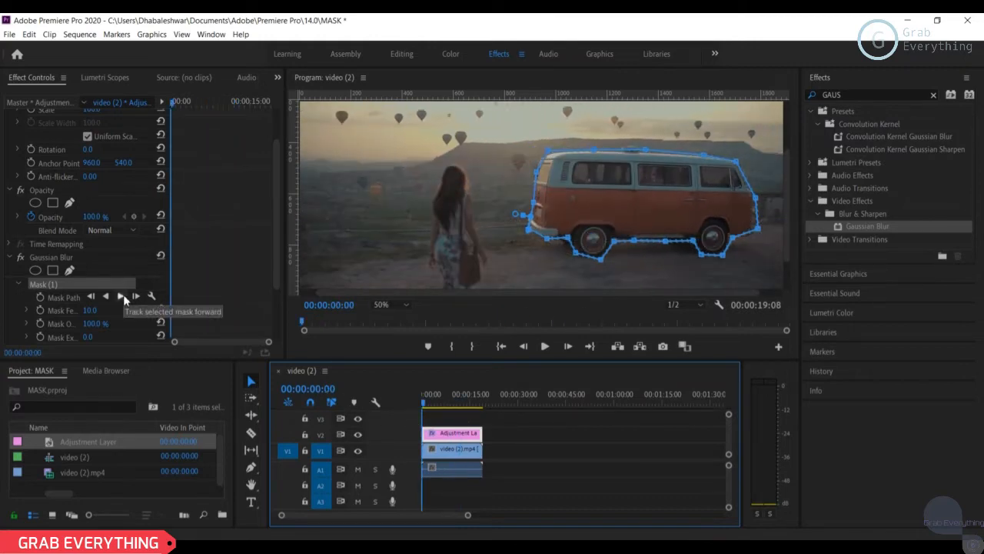
click(121, 296)
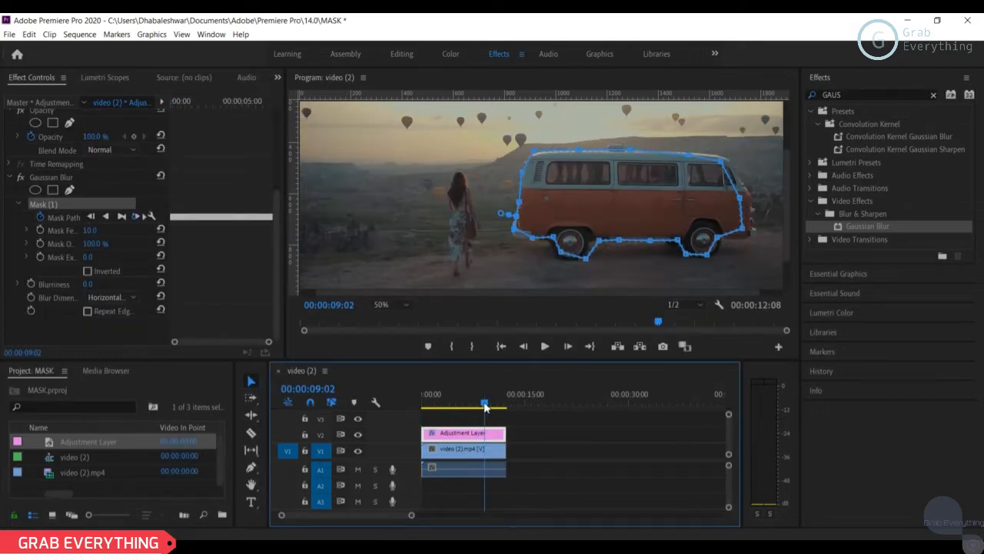
At 00:00:08:17, move the mask's front-edge points outward to follow the van's nose and front bumper
mouse_move(484, 407)
mouse_down()
mouse_move(426, 409)
mouse_move(484, 411)
mouse_up()
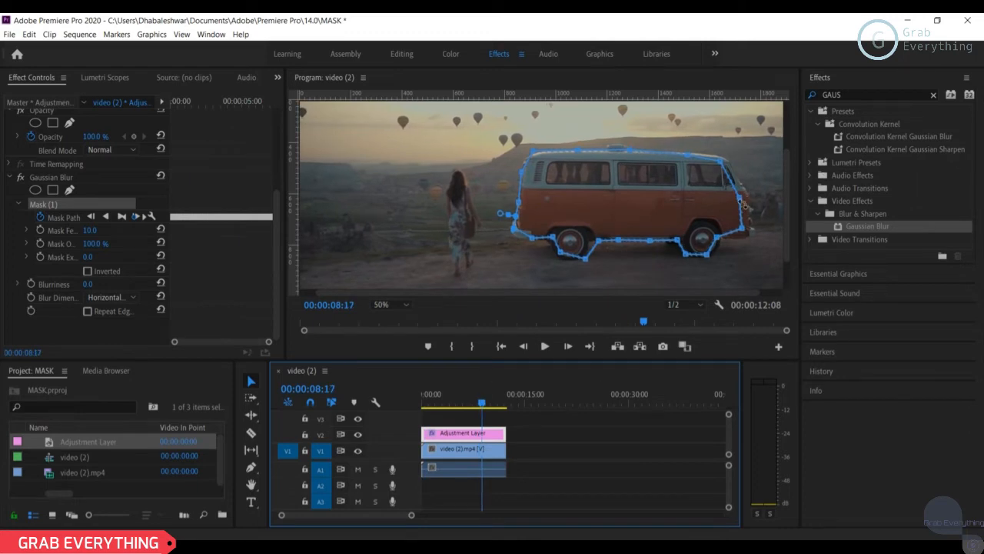
drag(740, 199, 747, 193)
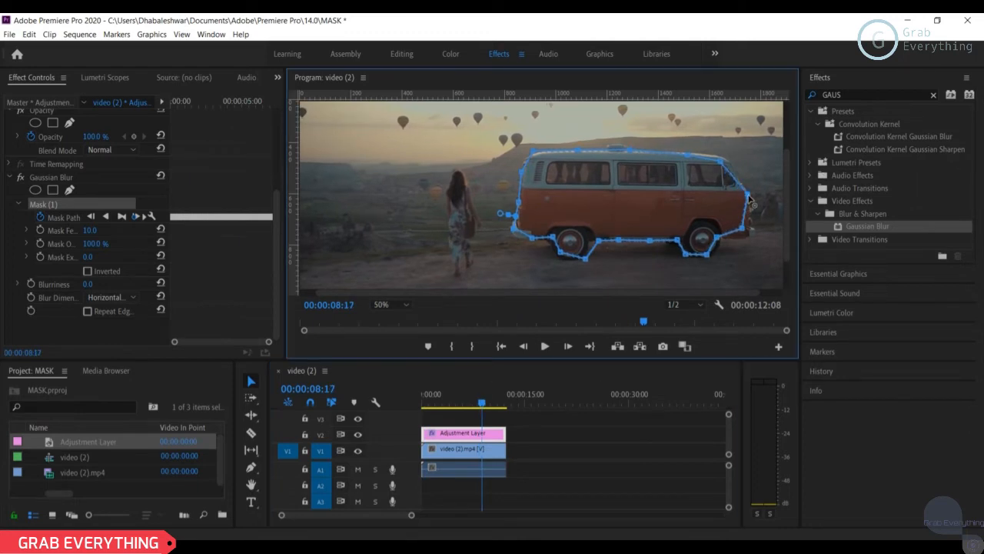
drag(742, 231, 751, 236)
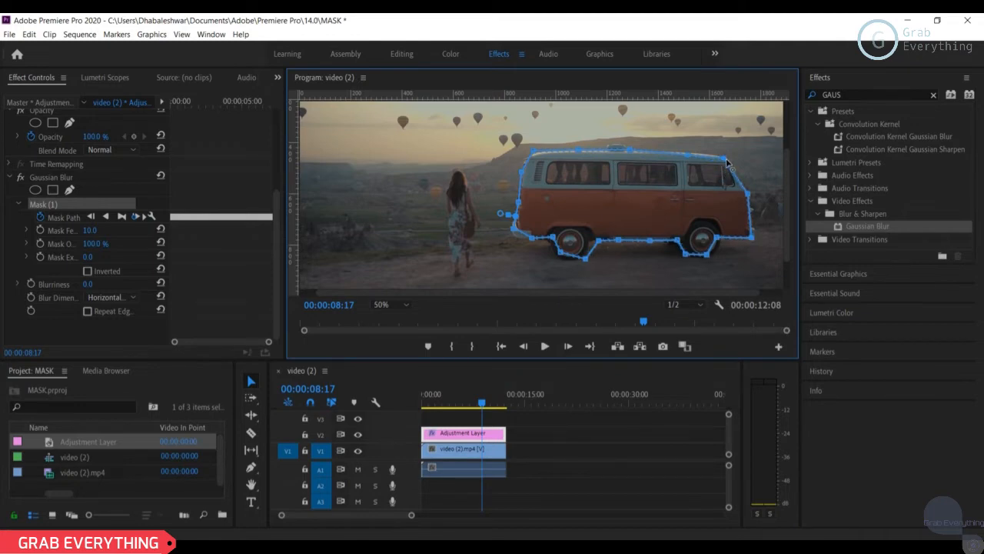
At 00:00:09:00, refit the mask points around the van's front end and beneath the rear wheel
drag(485, 404, 487, 406)
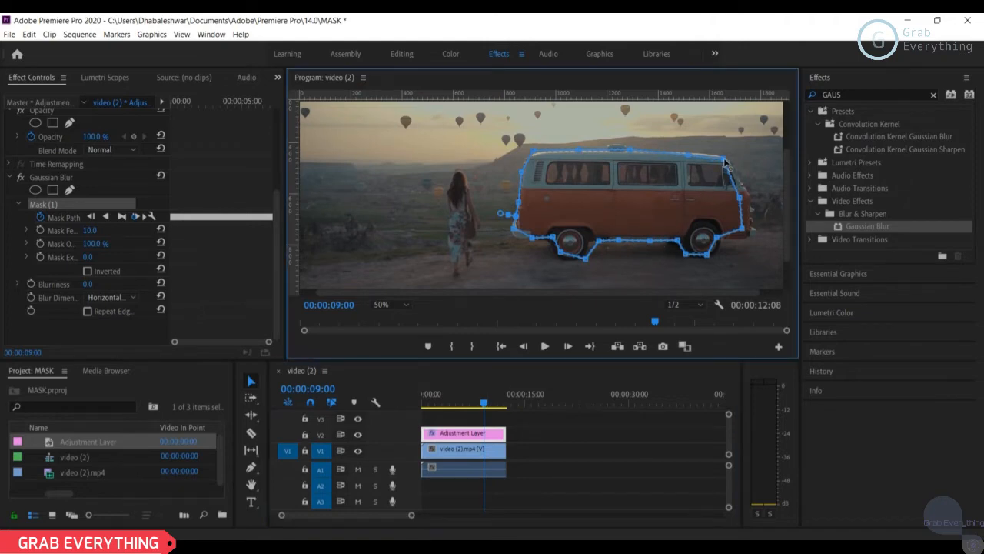
drag(744, 201, 757, 240)
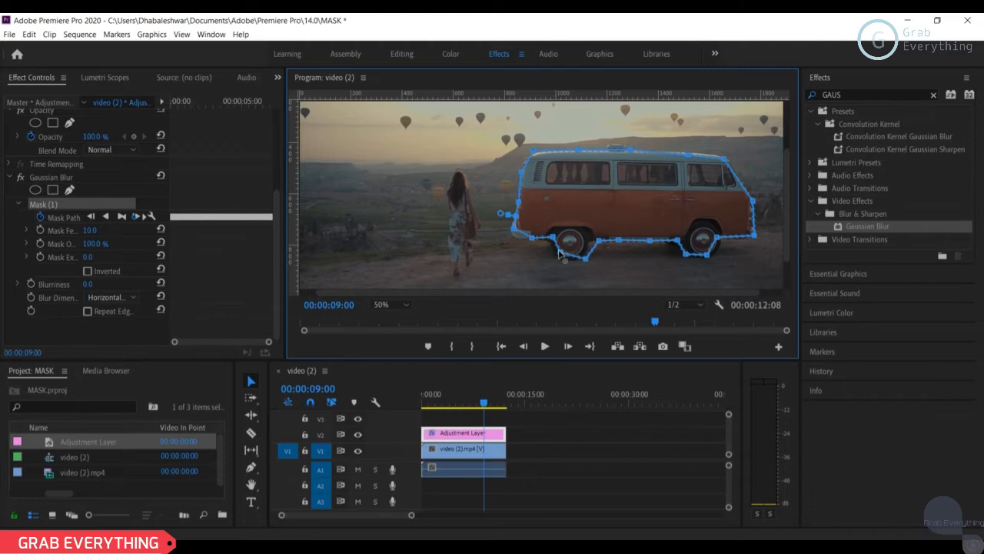
drag(560, 255, 555, 263)
At 00:00:12:01, reshape the mask around the van's front roof corner, nose, bumper and front wheel
drag(484, 401, 507, 418)
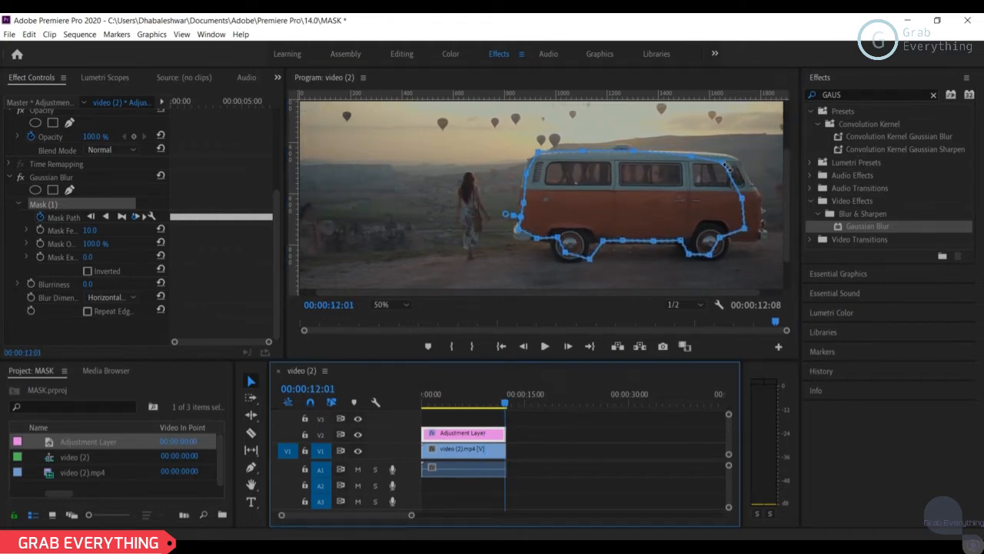
drag(726, 160, 734, 155)
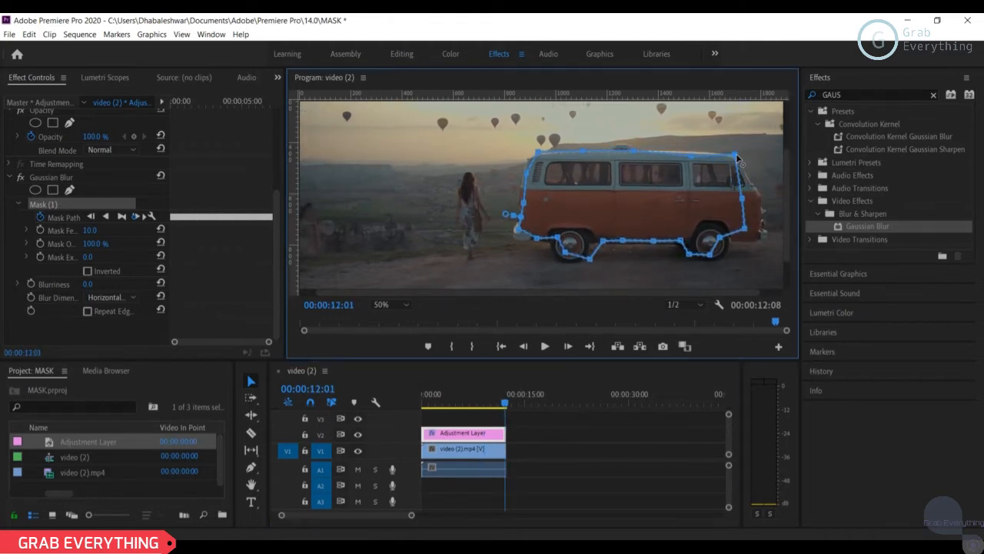
drag(742, 198, 761, 192)
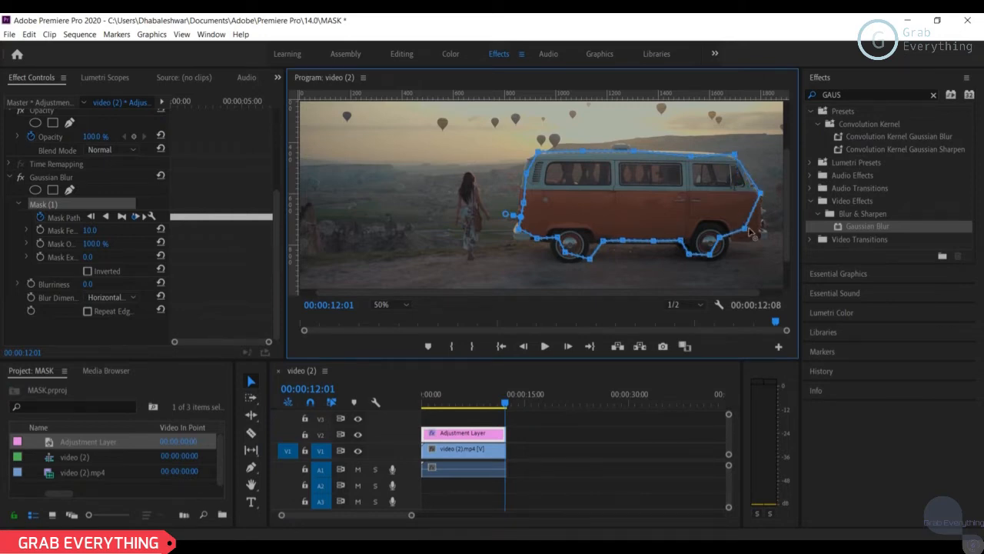
drag(745, 229, 729, 251)
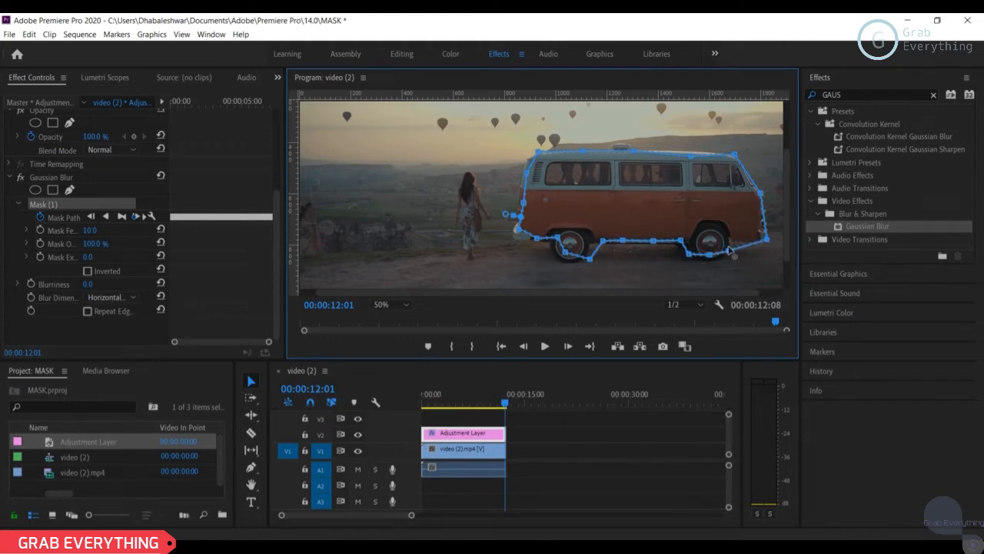
From the start of the clip, set the Gaussian Blur blurriness to 50 and invert the van mask
drag(434, 406, 454, 415)
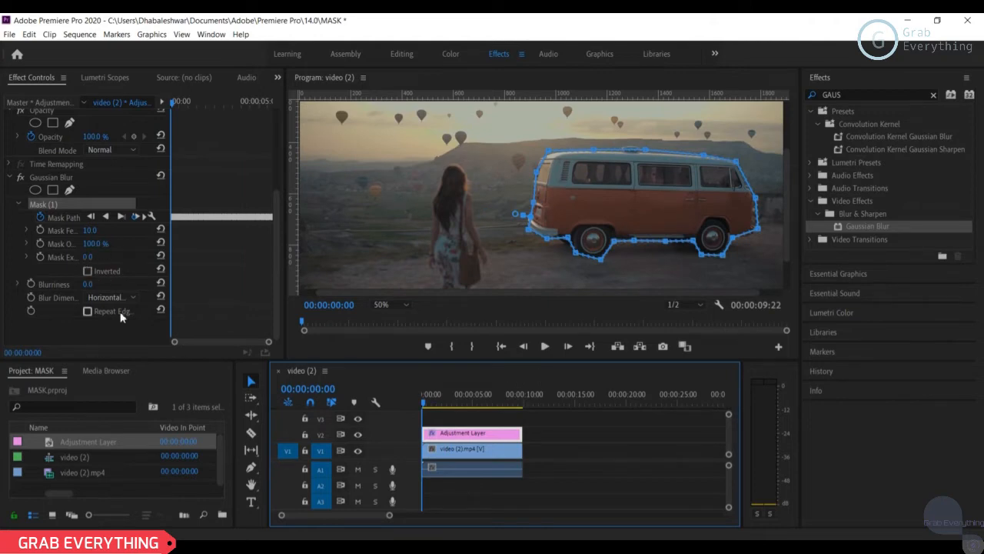
drag(95, 281, 165, 282)
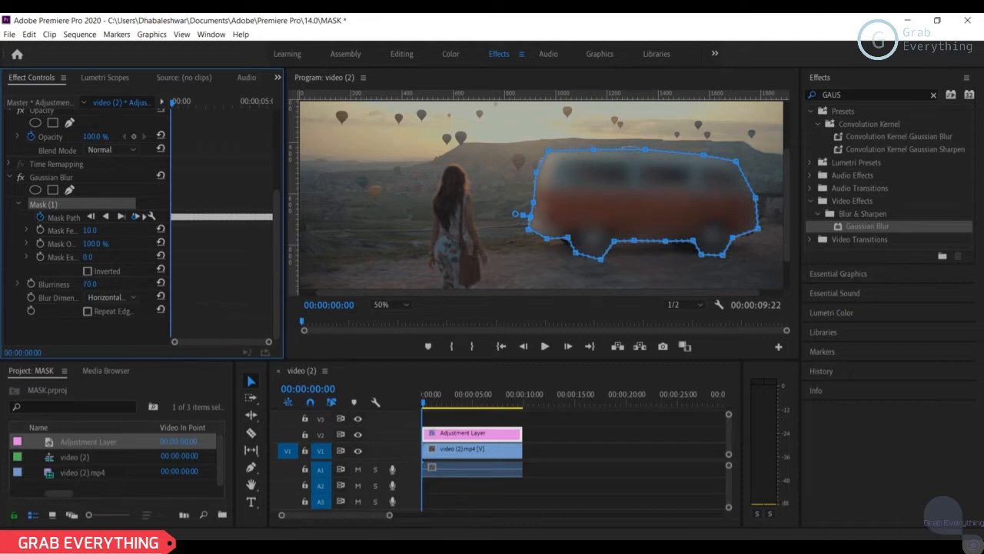
click(87, 271)
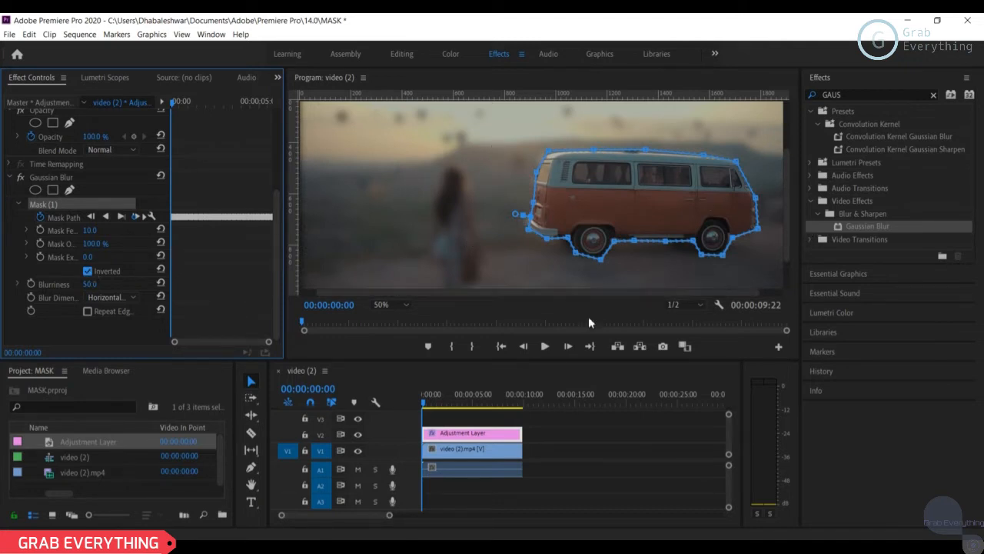
Preview the inverted blur from the start of the clip, and reduce the blurriness to 16
click(545, 346)
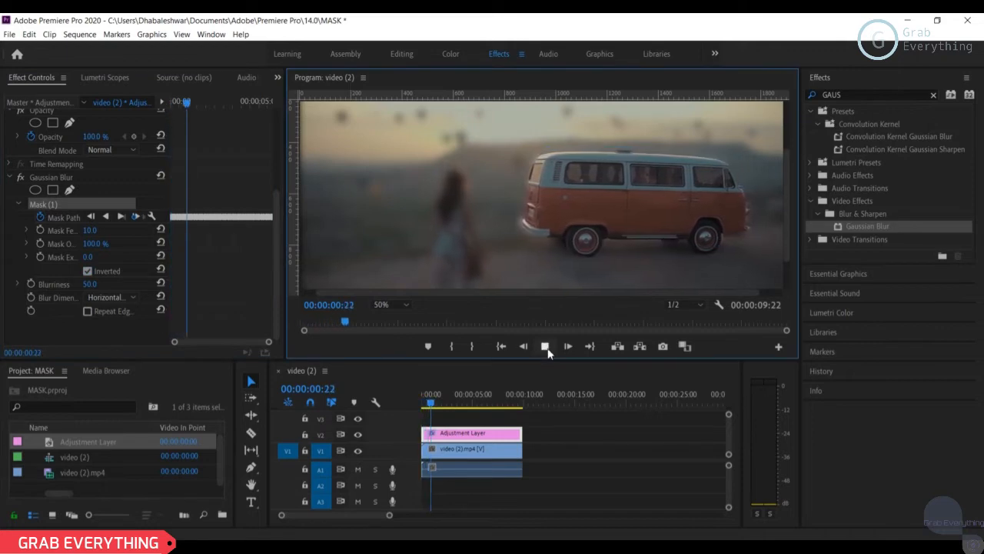
click(546, 349)
drag(432, 404, 415, 409)
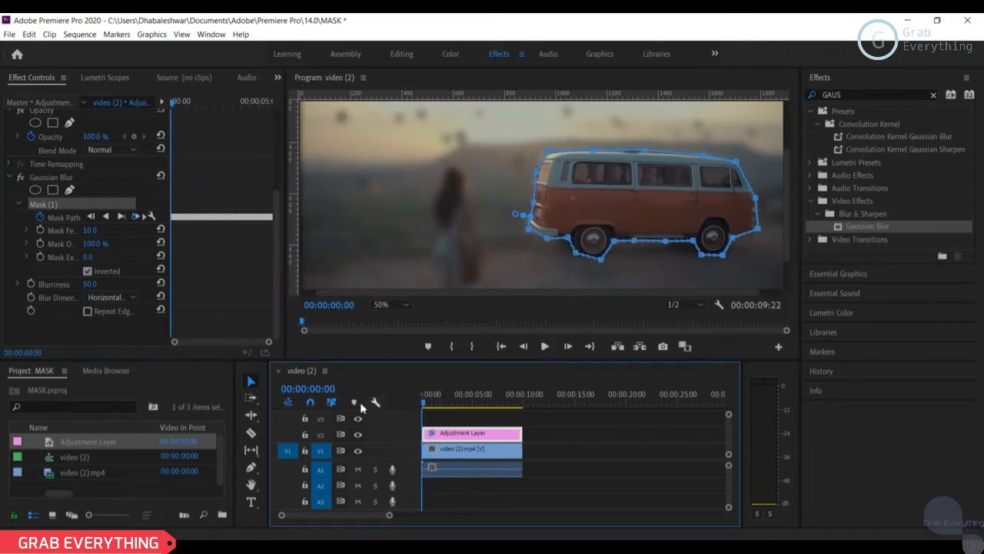
click(112, 277)
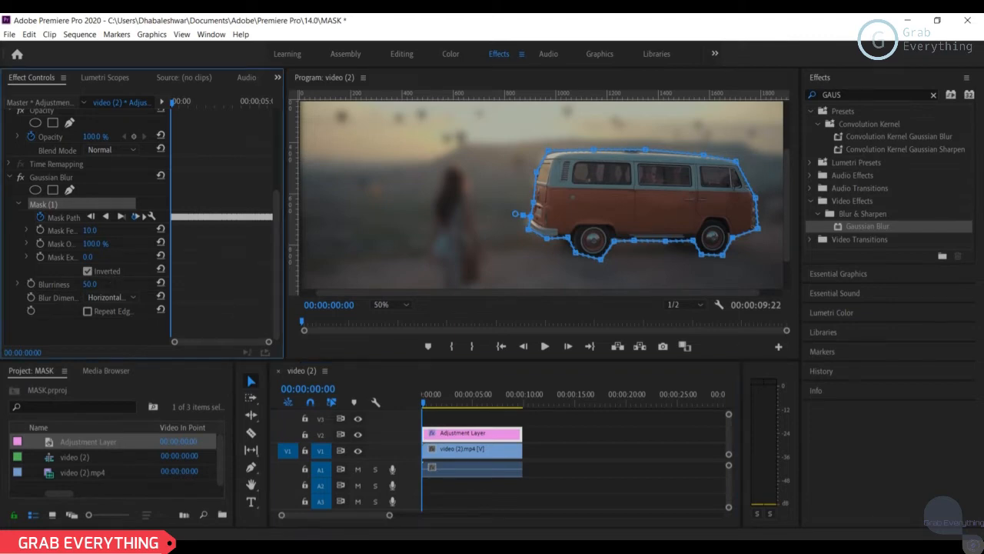
mouse_move(90, 284)
mouse_down()
mouse_move(51, 283)
mouse_move(106, 284)
mouse_up()
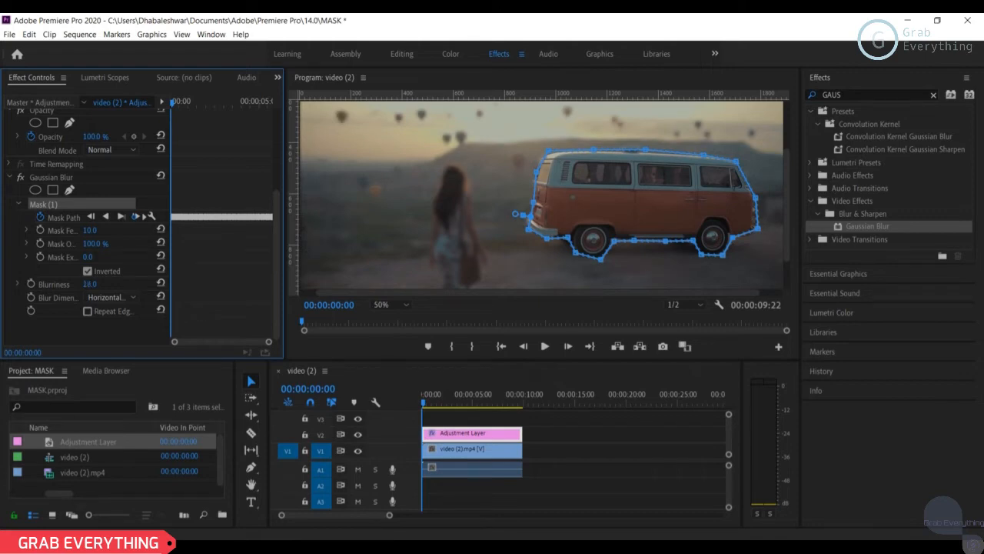
Play through the clip to check the softened background blur, clear the effects search and return to the start
click(544, 346)
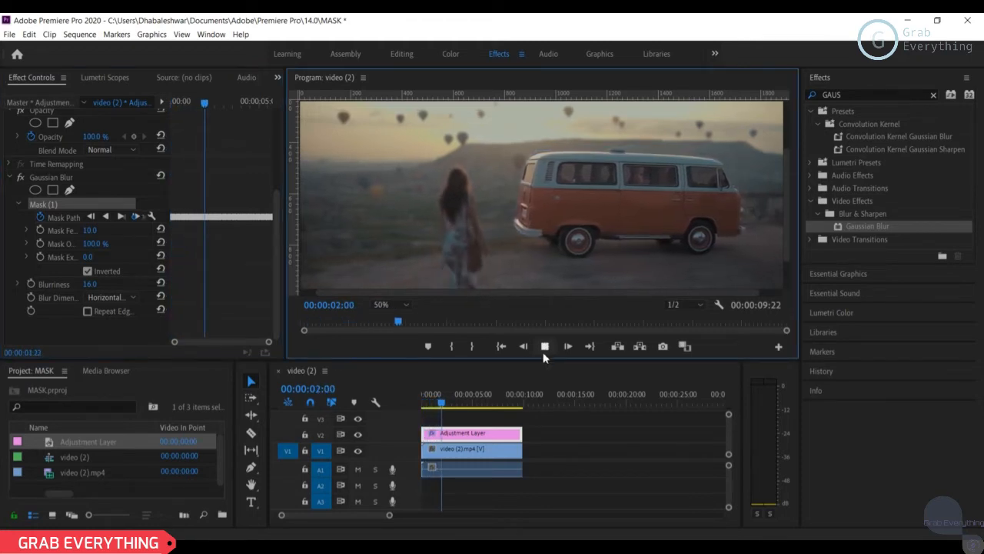
click(543, 353)
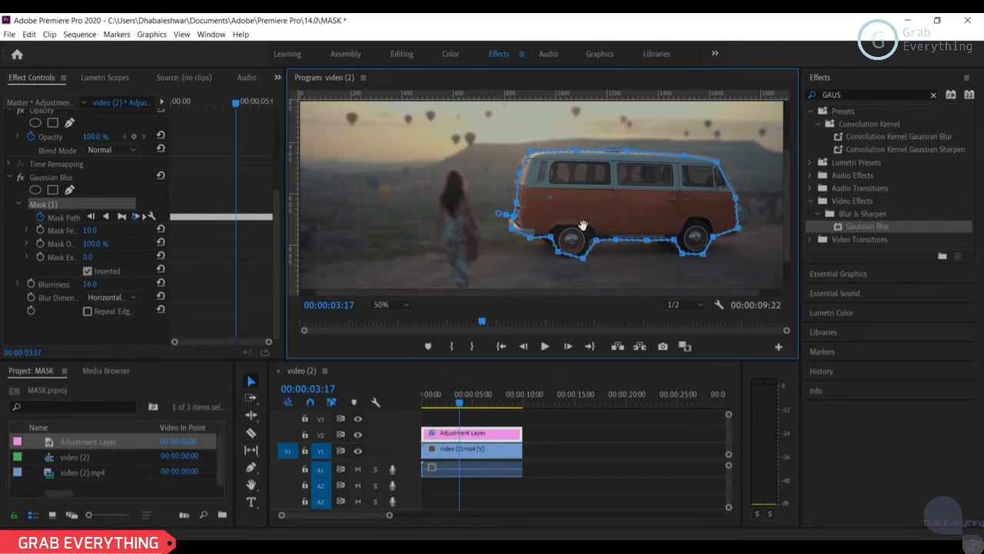
click(931, 94)
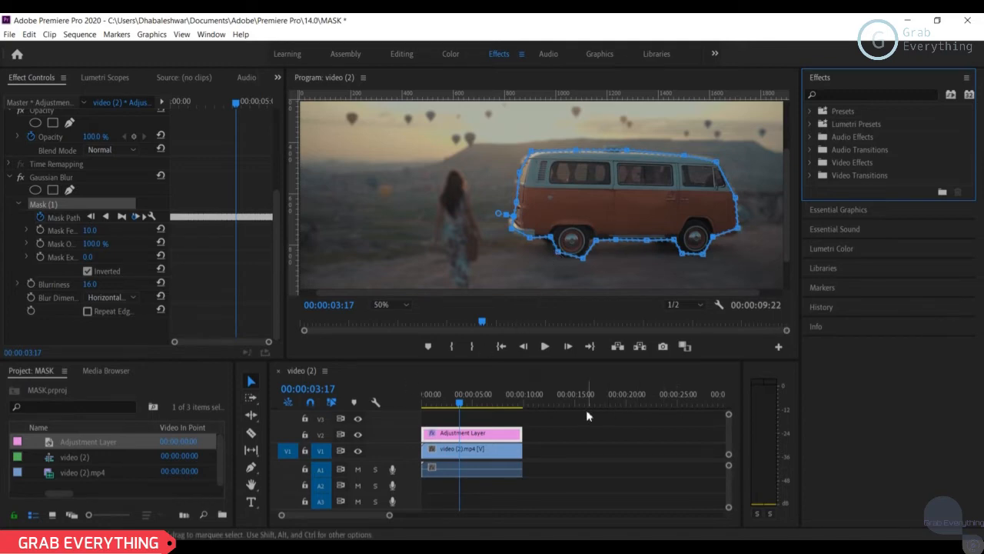
click(547, 350)
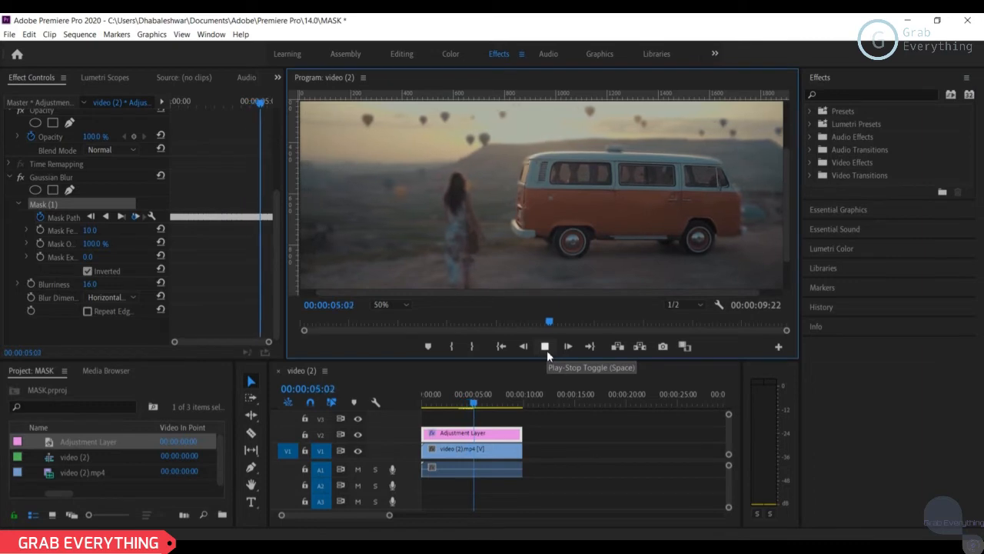
key(space)
click(421, 408)
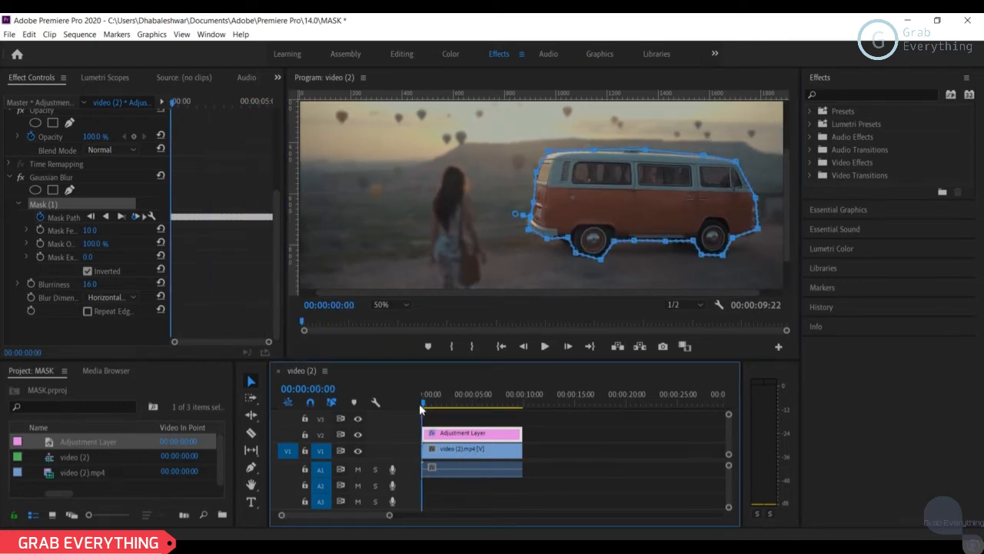
Search the effects for "CROP" and apply the Crop effect to the adjustment layer
click(878, 94)
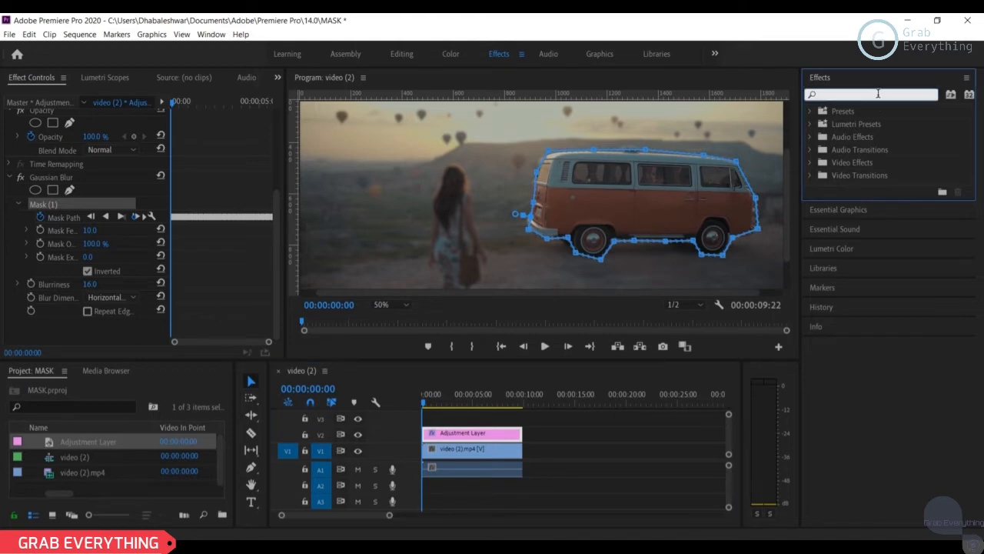
text(cROP)
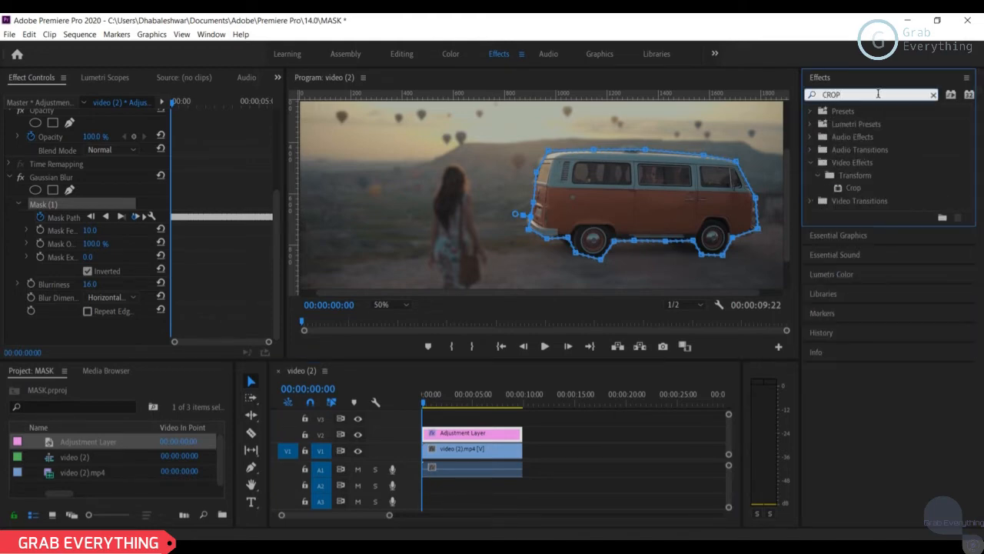
click(865, 185)
drag(865, 186, 492, 432)
key(ctrl+z)
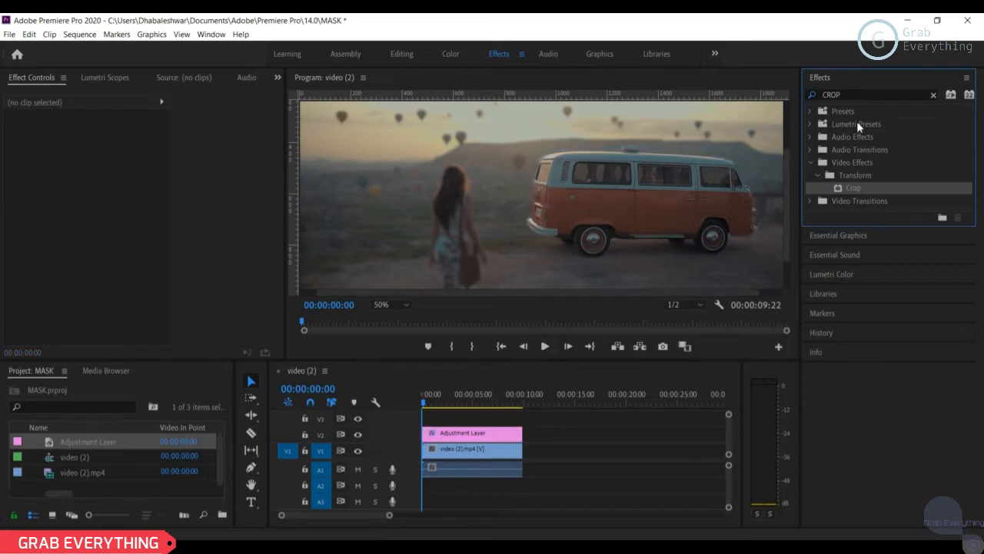
click(483, 434)
Set the Crop effect's top and bottom to 12% and show the whole frame by setting the preview to Fit
scroll(62, 304, down, 5)
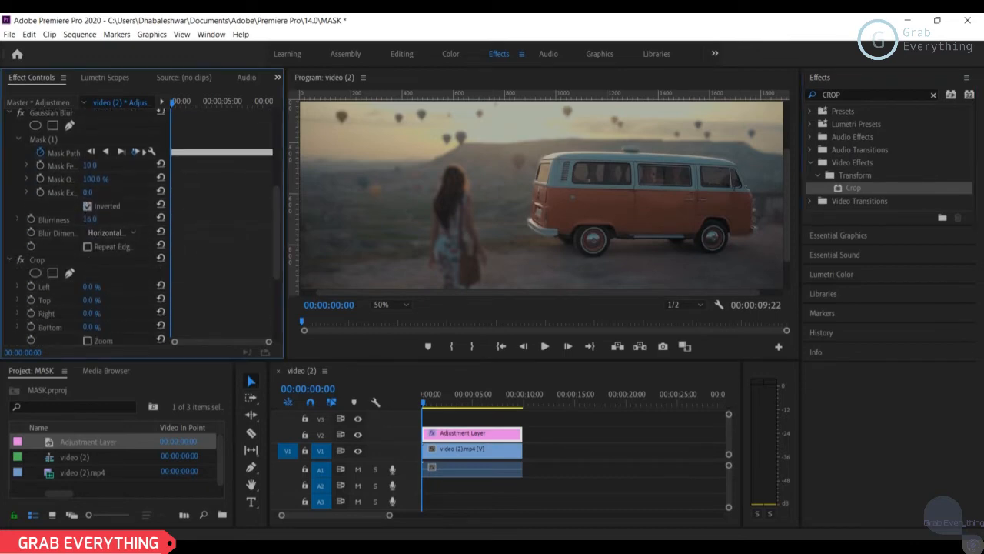
drag(91, 300, 108, 300)
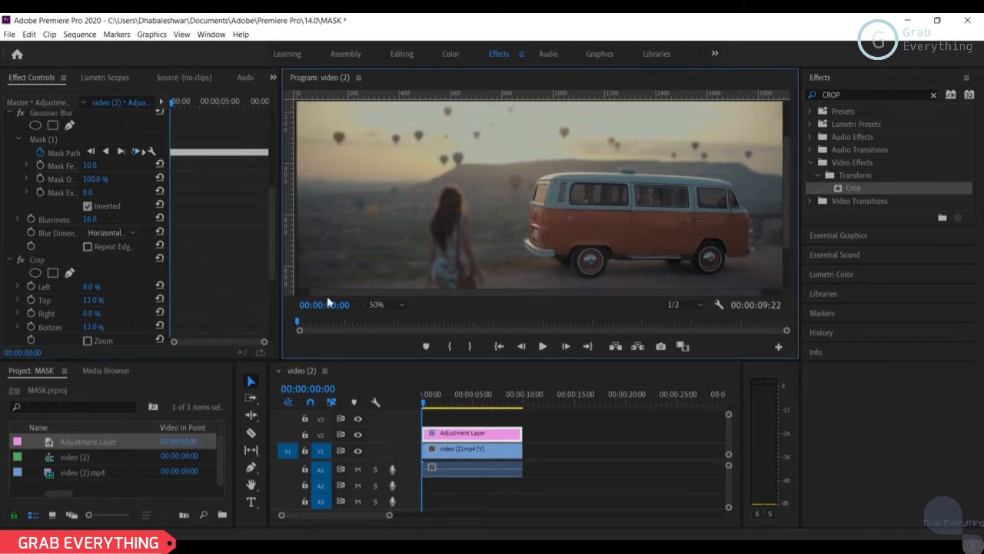
click(385, 304)
click(385, 317)
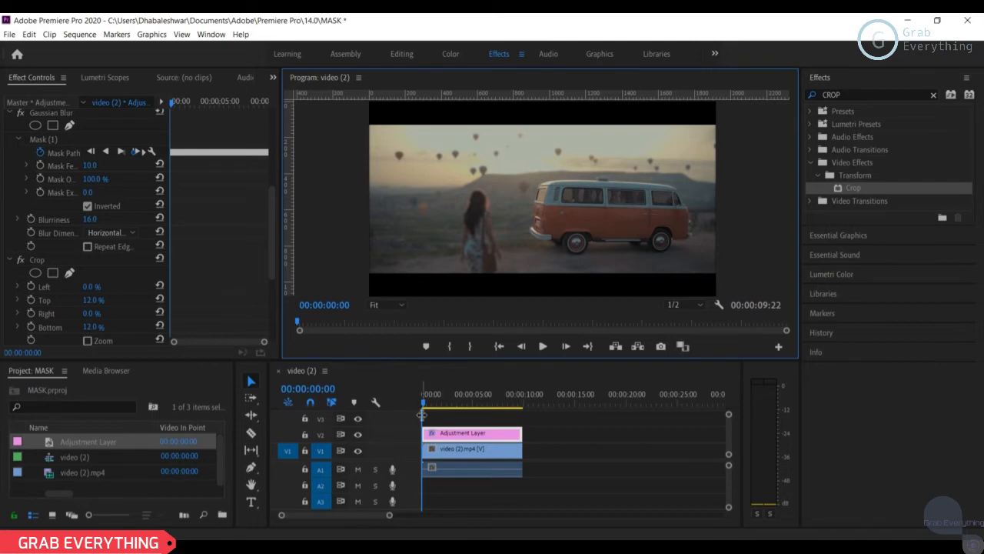
Play the cropped clip to check its letterbox bars, and return the playhead to the start
click(543, 347)
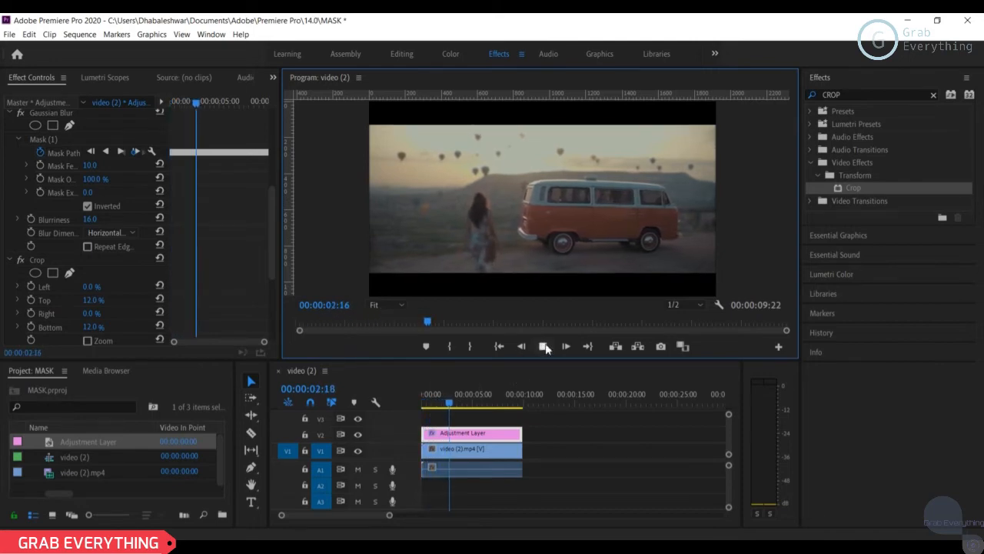
click(543, 347)
drag(457, 398, 416, 414)
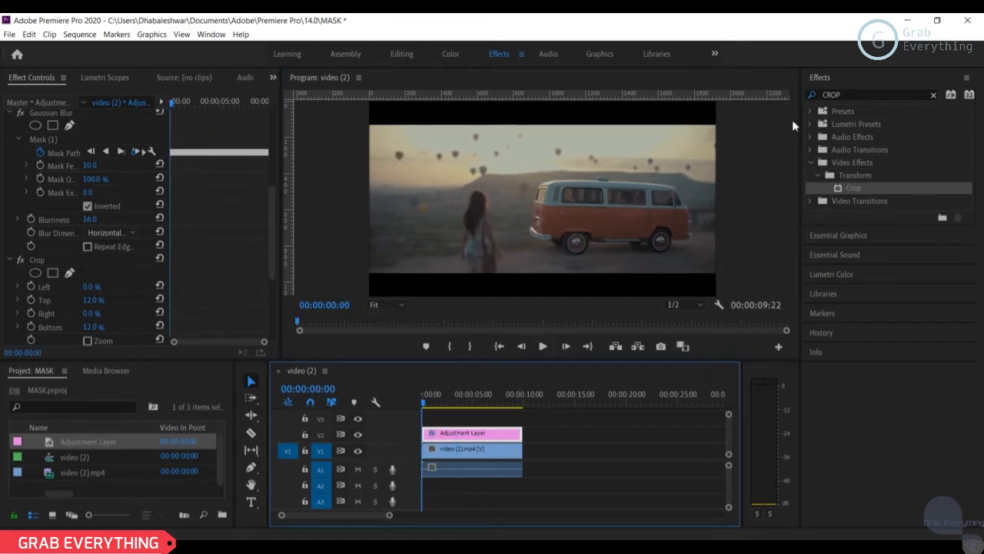
Search the effects for "BRIGH" and apply Brightness & Contrast to the adjustment layer
click(933, 96)
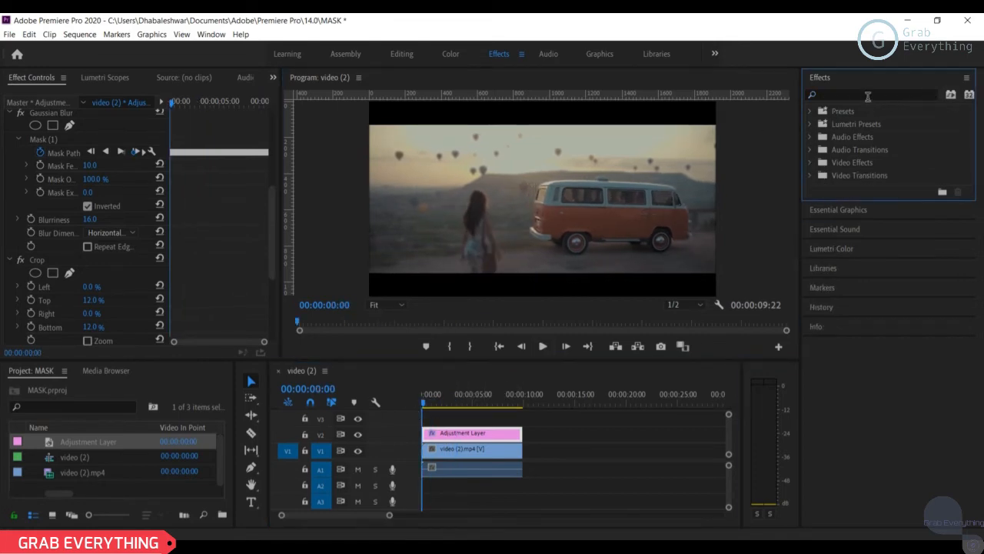
click(867, 94)
text(BR)
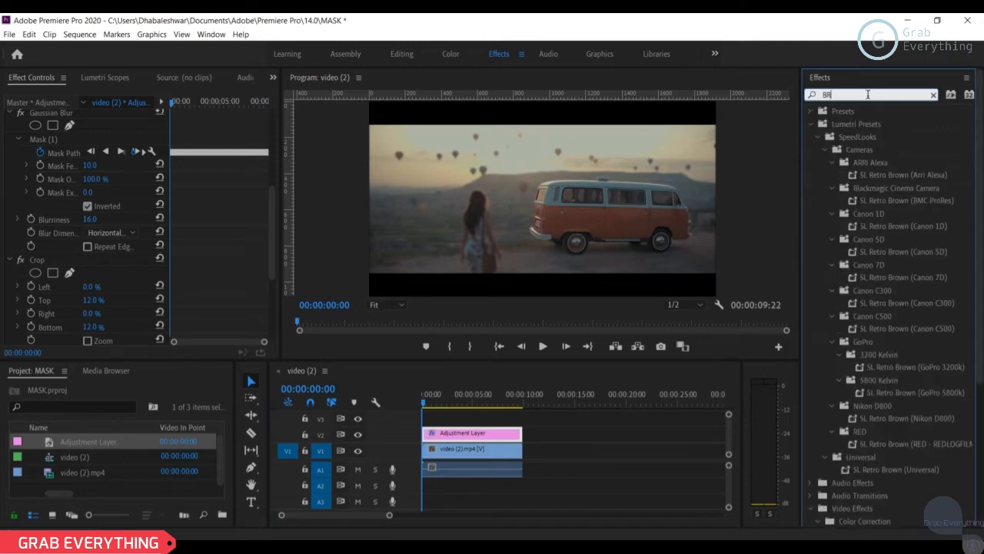
text(IGH)
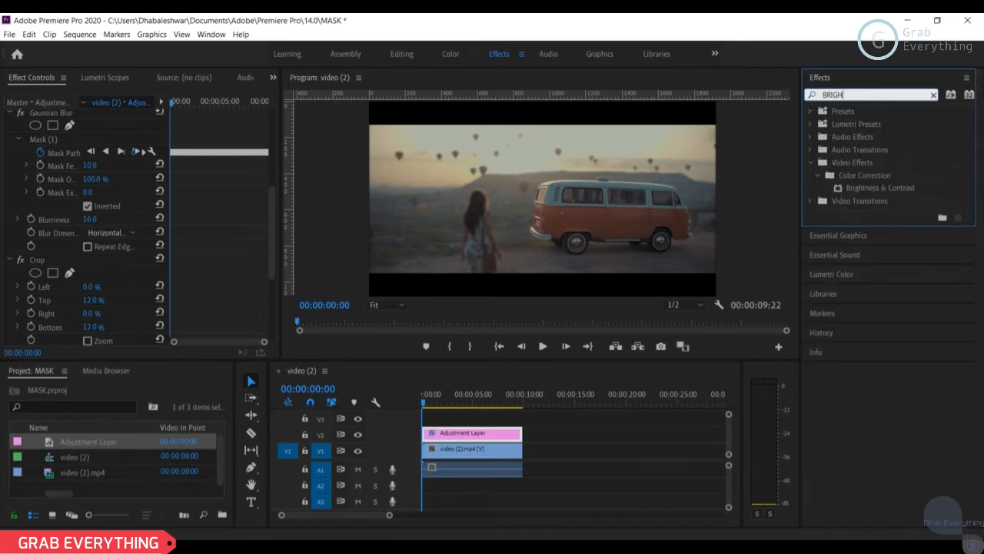
click(890, 189)
drag(861, 208, 494, 435)
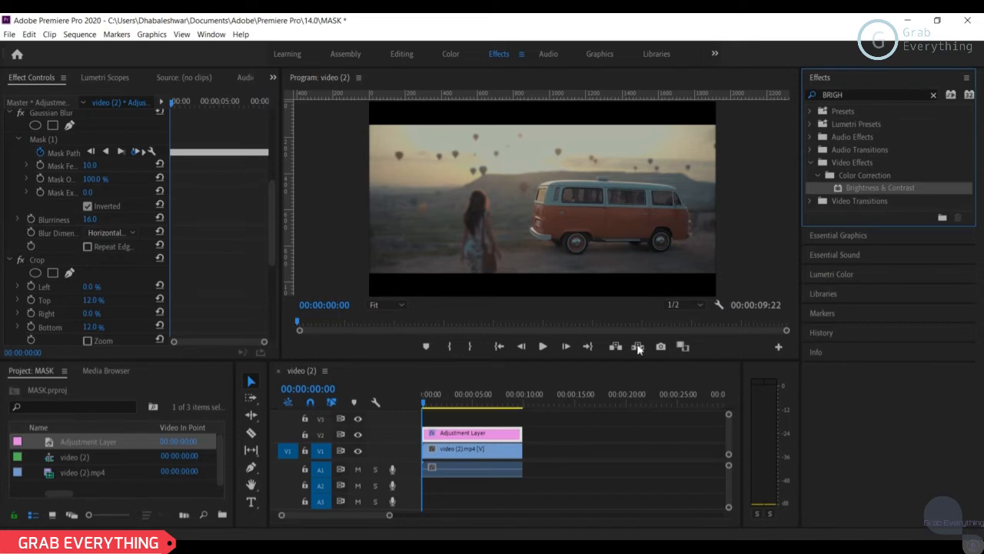
click(495, 435)
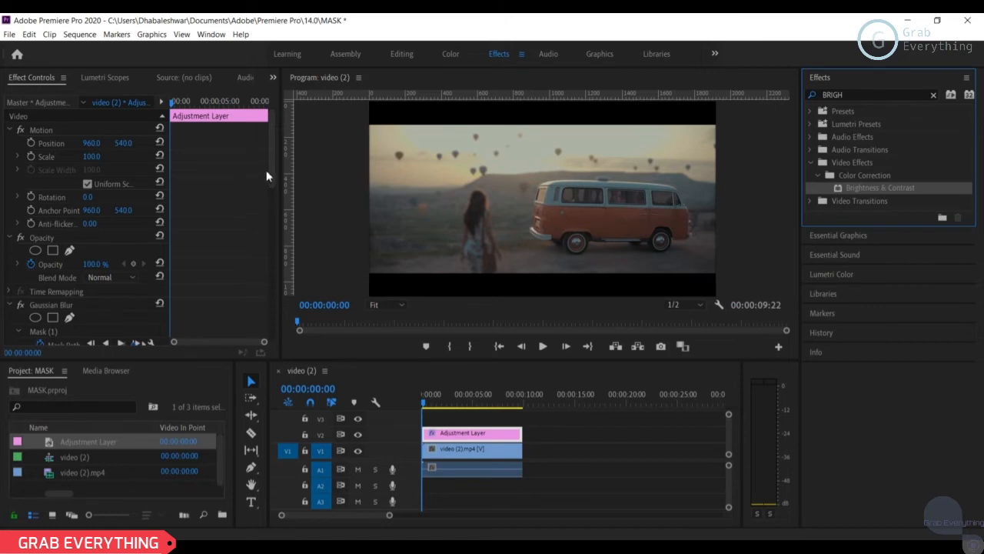
scroll(267, 180, down, 1)
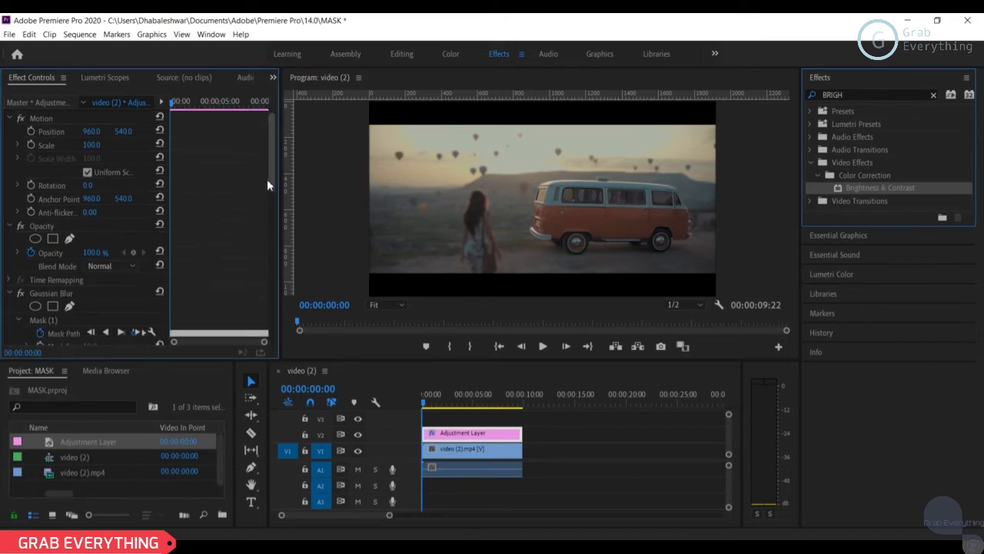
Set the first Brightness & Contrast effect's brightness to 2 and contrast to 9, and clear the effects search
scroll(266, 179, down, 10)
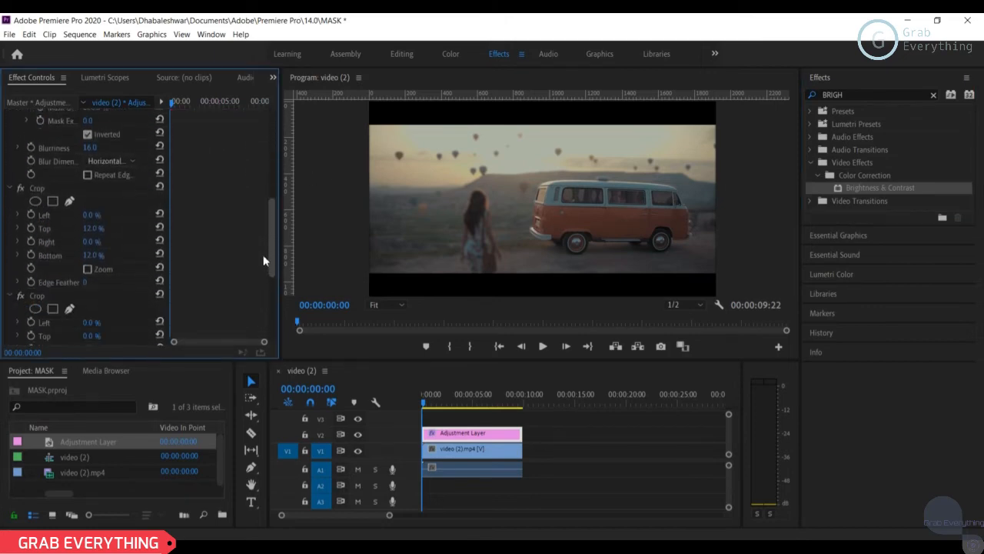
scroll(263, 260, down, 8)
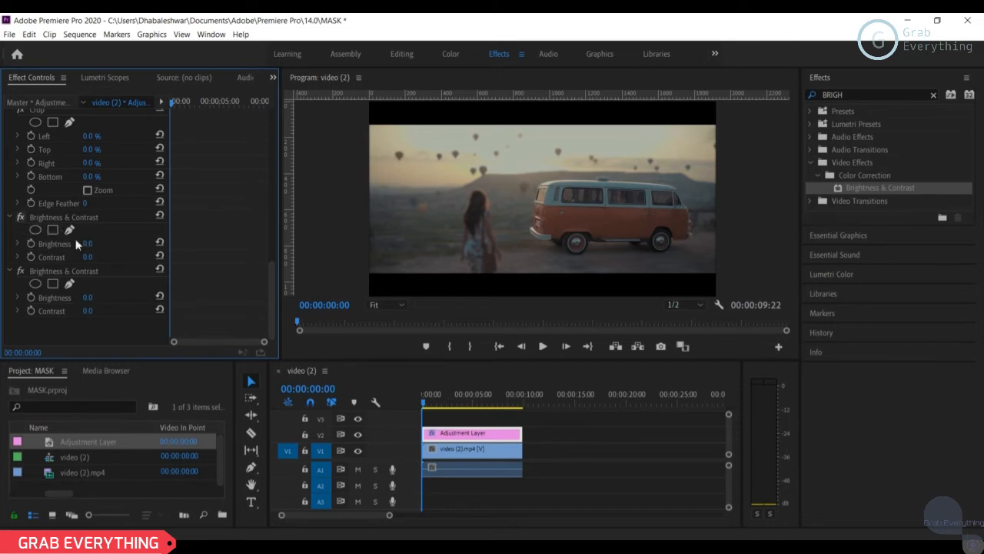
mouse_move(88, 242)
mouse_down()
mouse_move(149, 243)
mouse_move(89, 243)
mouse_move(95, 256)
mouse_up()
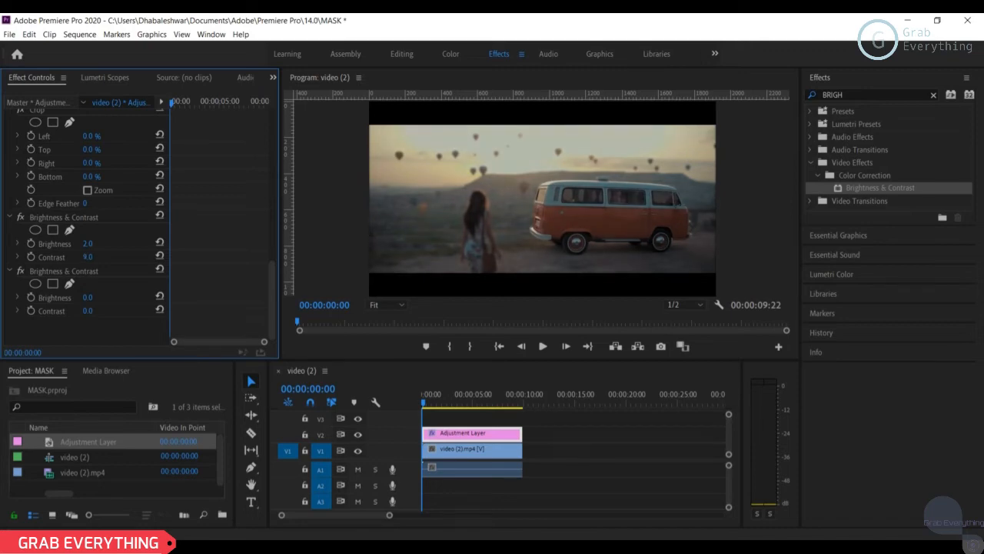
click(934, 95)
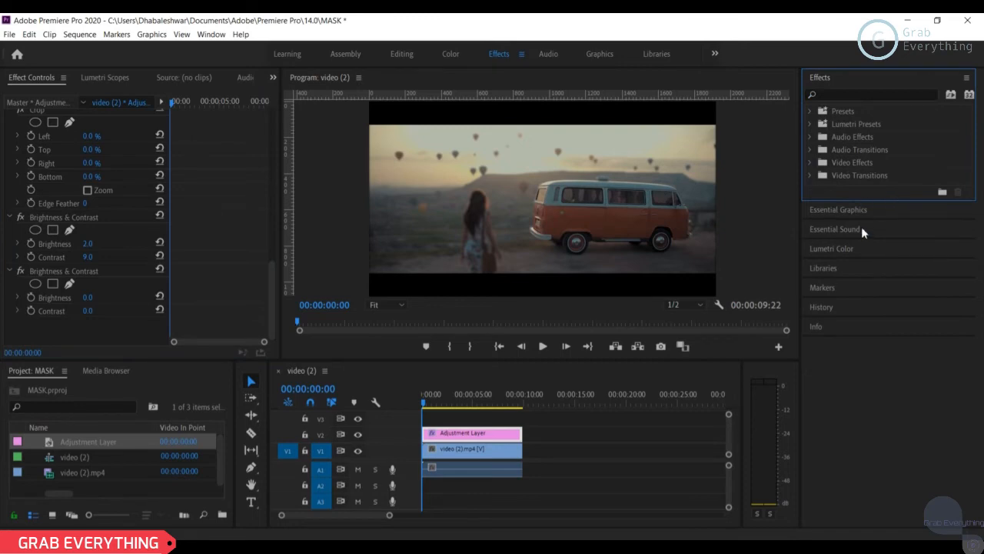
Set the Lumetri Color creative adjustments on the adjustment layer to Faded Film 26.5, Vibrance 27.4 and Saturation 115
click(872, 246)
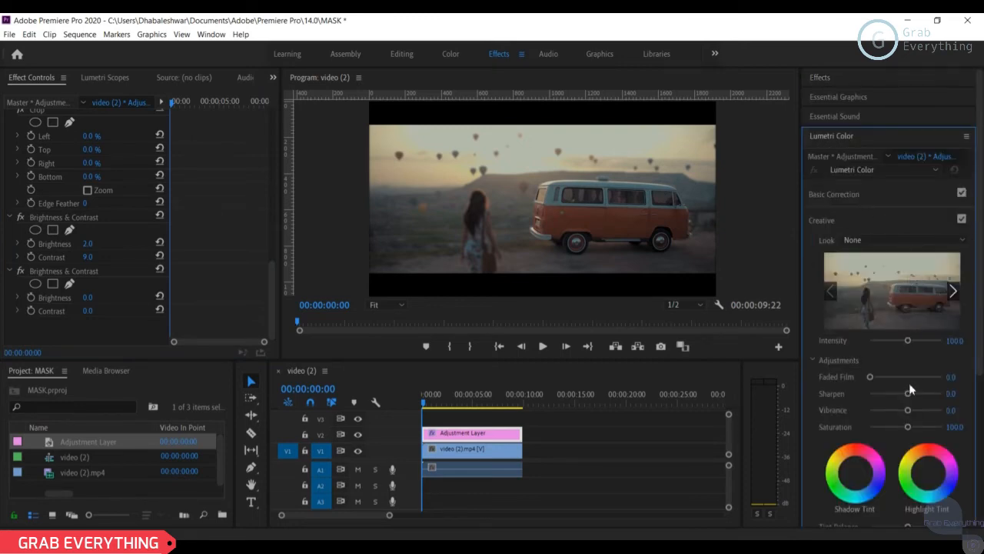
drag(871, 381, 889, 396)
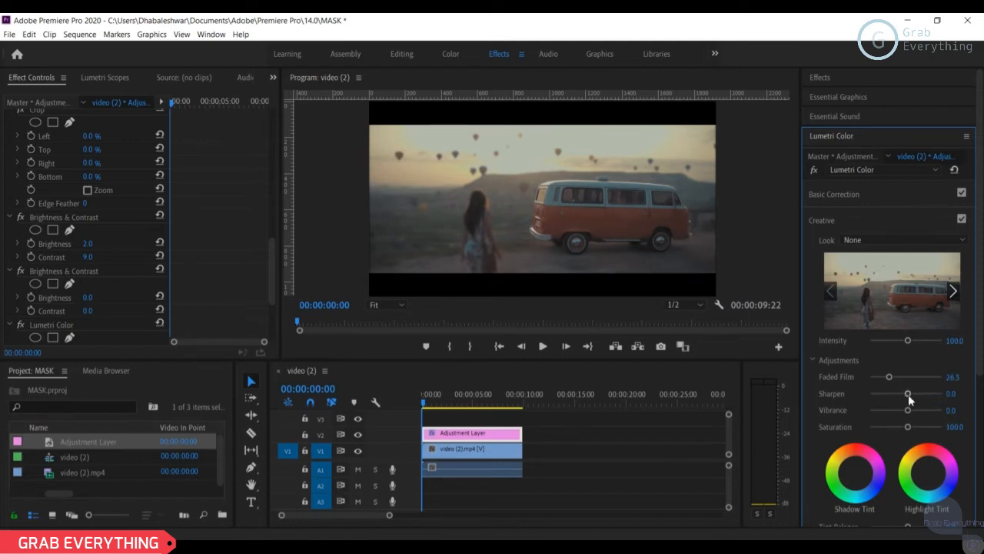
mouse_move(907, 415)
mouse_down()
mouse_move(917, 415)
mouse_move(913, 427)
mouse_up()
scroll(916, 323, down, 5)
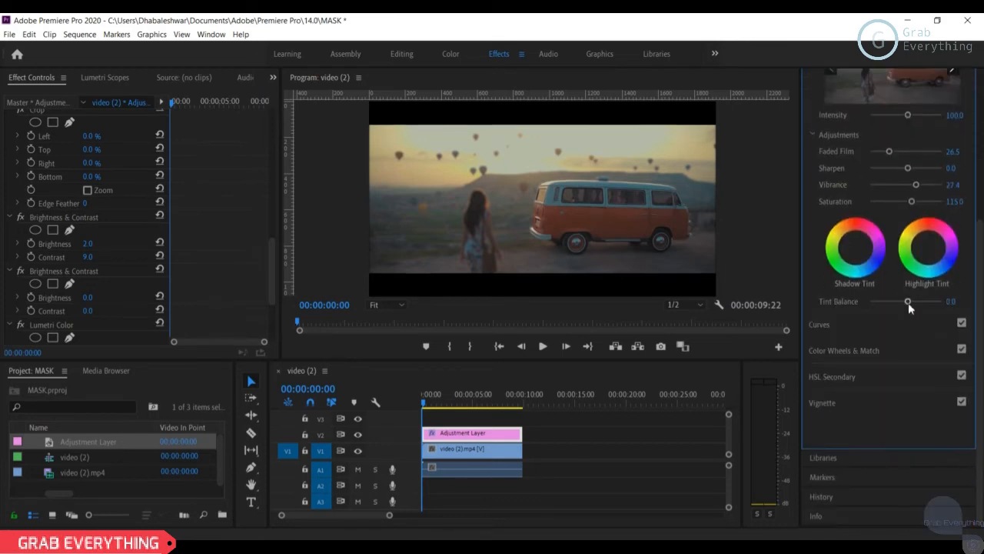
Set the Lumetri Basic Correction temperature to 2.7 and collapse the section
scroll(871, 354, up, 5)
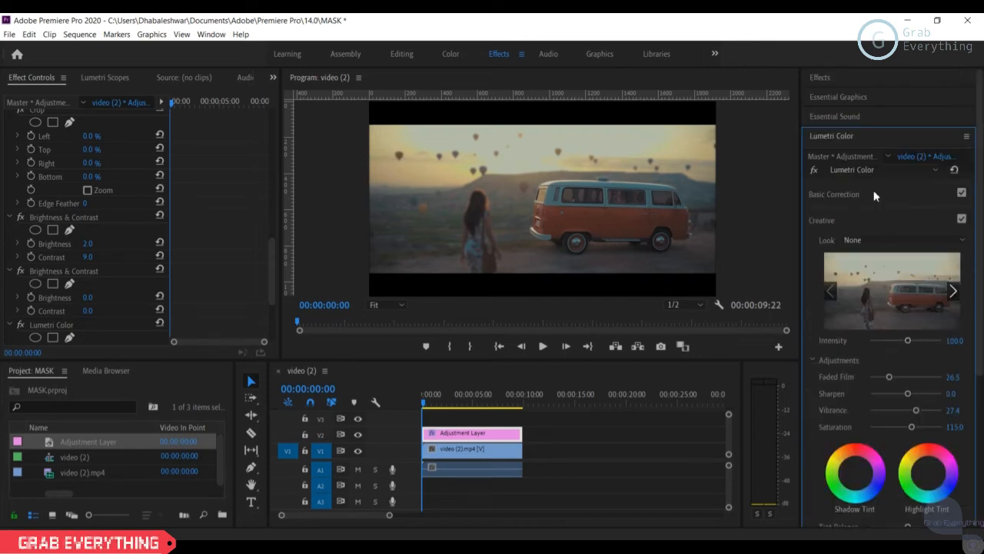
click(875, 197)
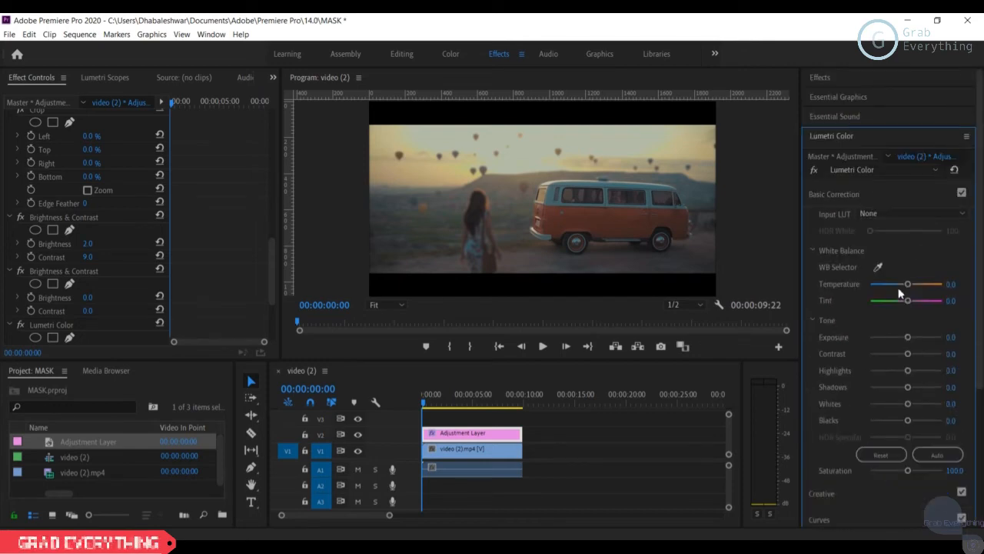
drag(907, 284, 909, 291)
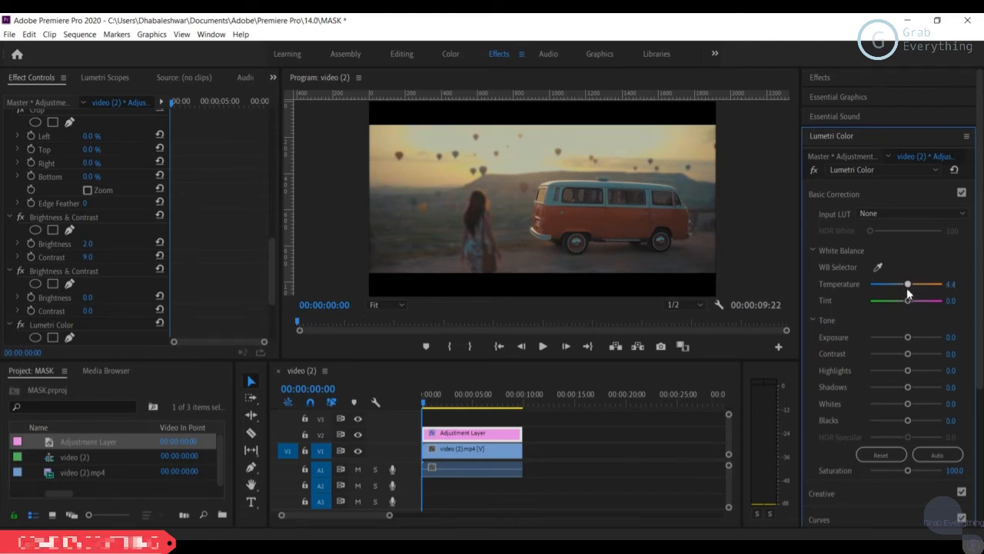
mouse_move(905, 292)
mouse_down()
mouse_move(894, 295)
mouse_move(932, 300)
mouse_move(898, 302)
mouse_move(909, 302)
mouse_up()
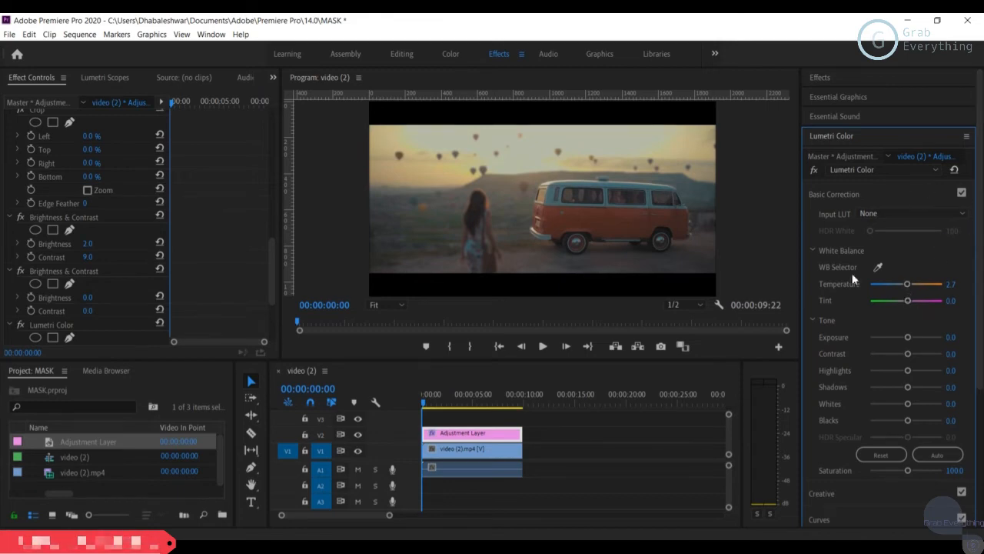
click(871, 199)
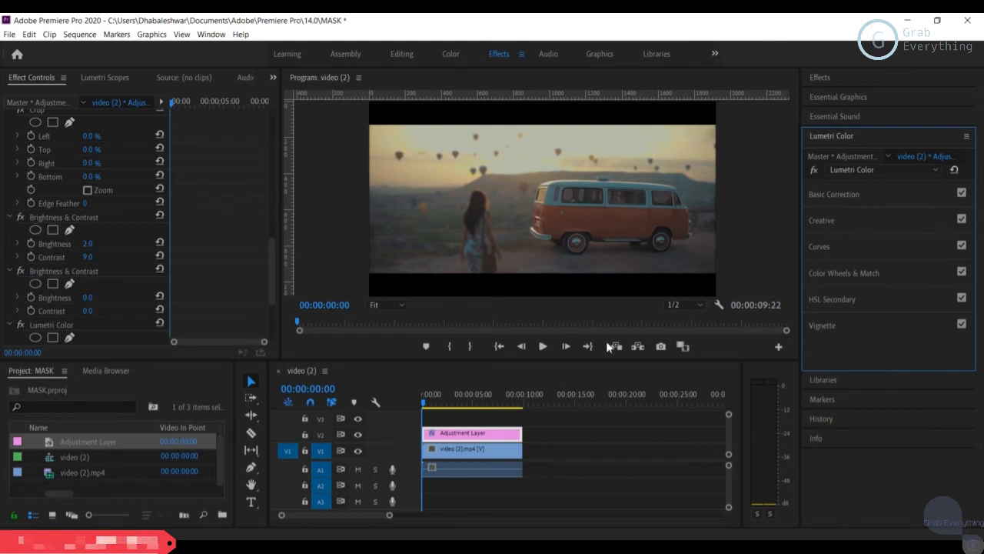
Play part of the graded clip, review its applied effects, and scrub back towards the start to check the blur and color
click(543, 346)
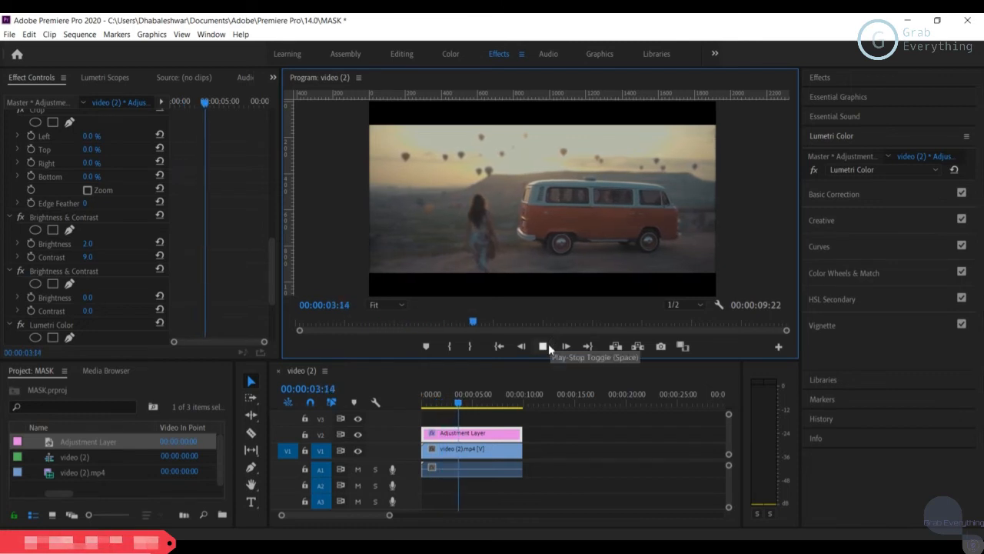
click(543, 346)
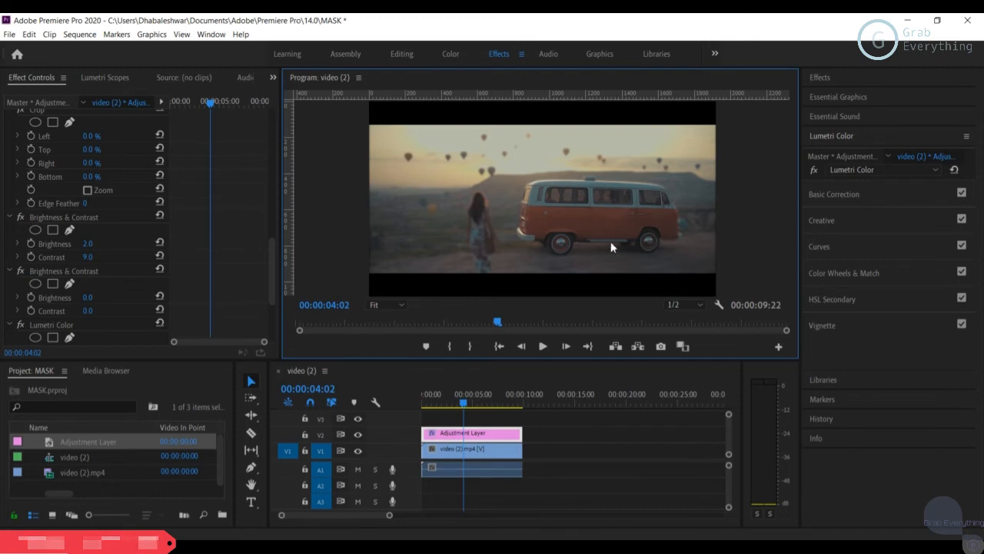
drag(275, 264, 261, 312)
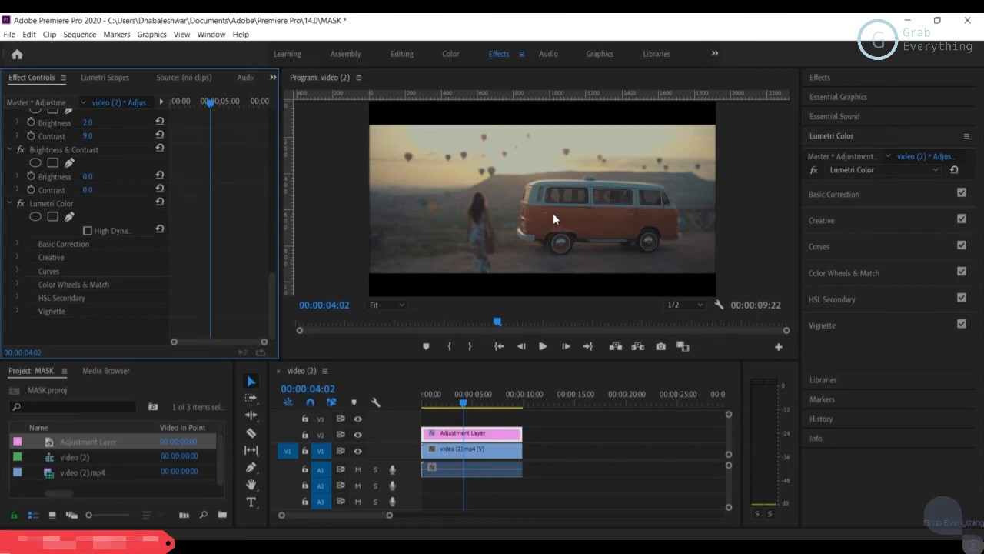
click(468, 402)
drag(471, 405, 445, 419)
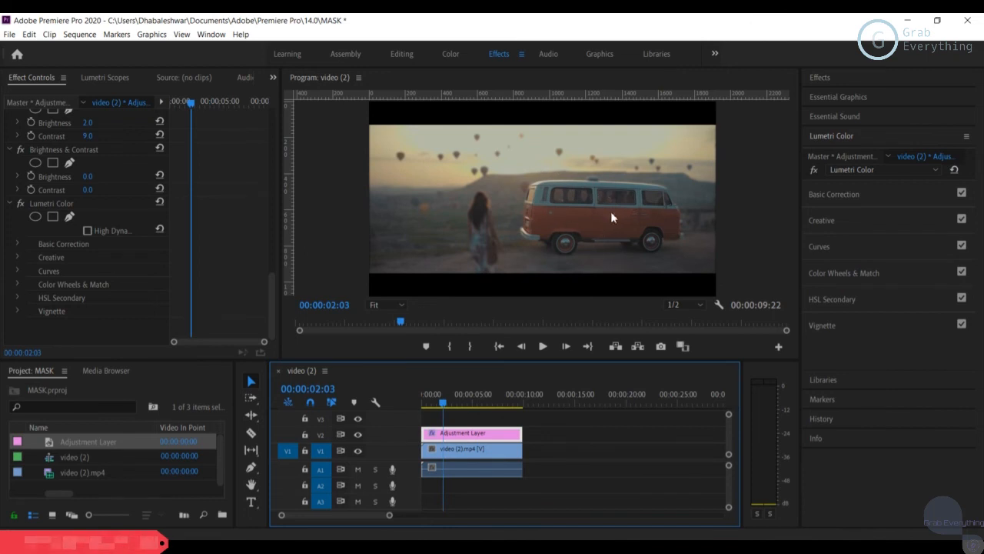
drag(439, 402, 412, 417)
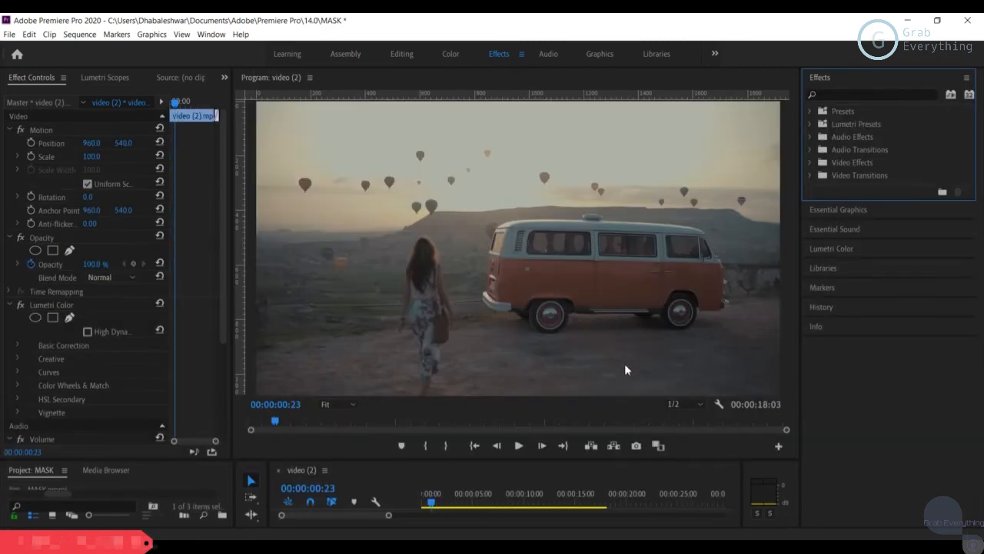
Play the before-and-after sequence to its end and scrub through the original and edited footage to compare them
key(space)
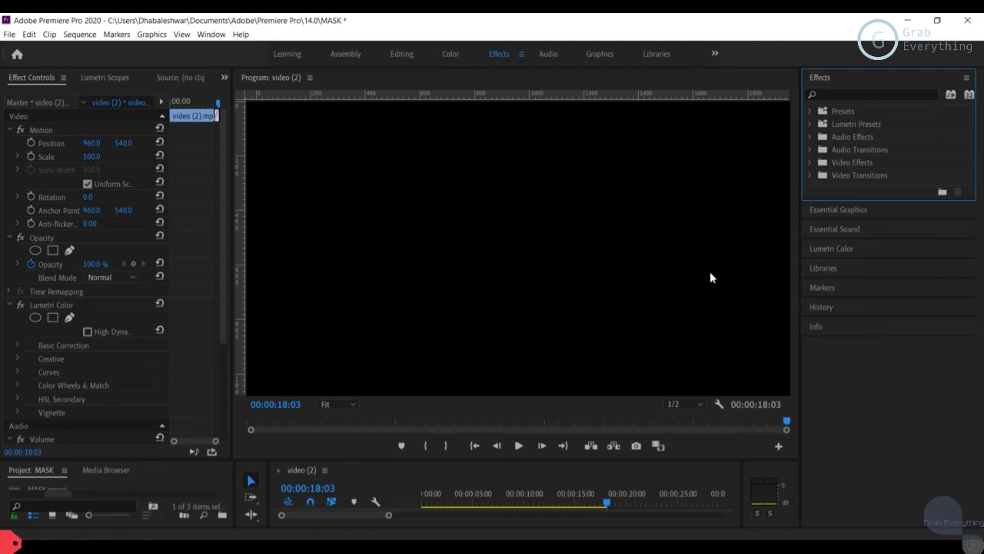
drag(492, 505, 474, 504)
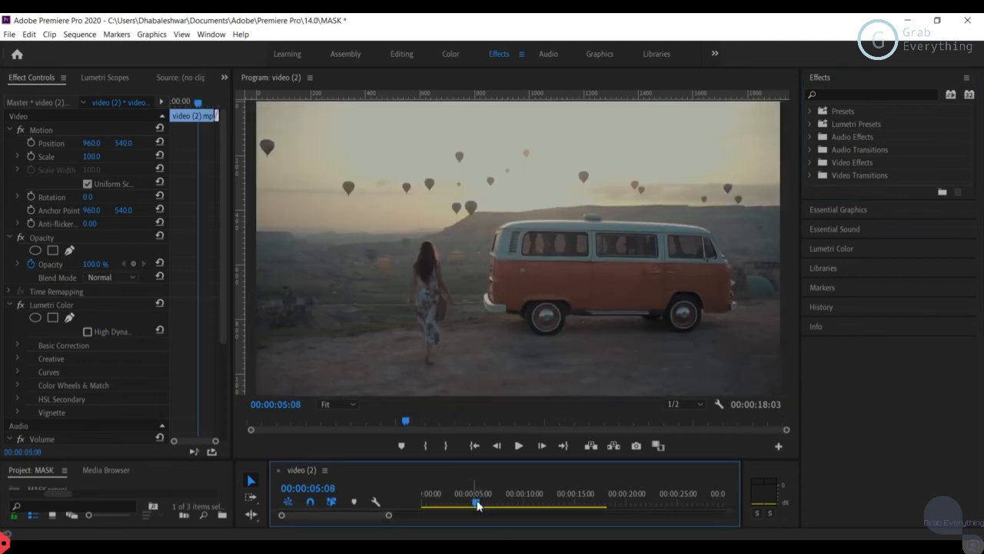
drag(477, 504, 534, 505)
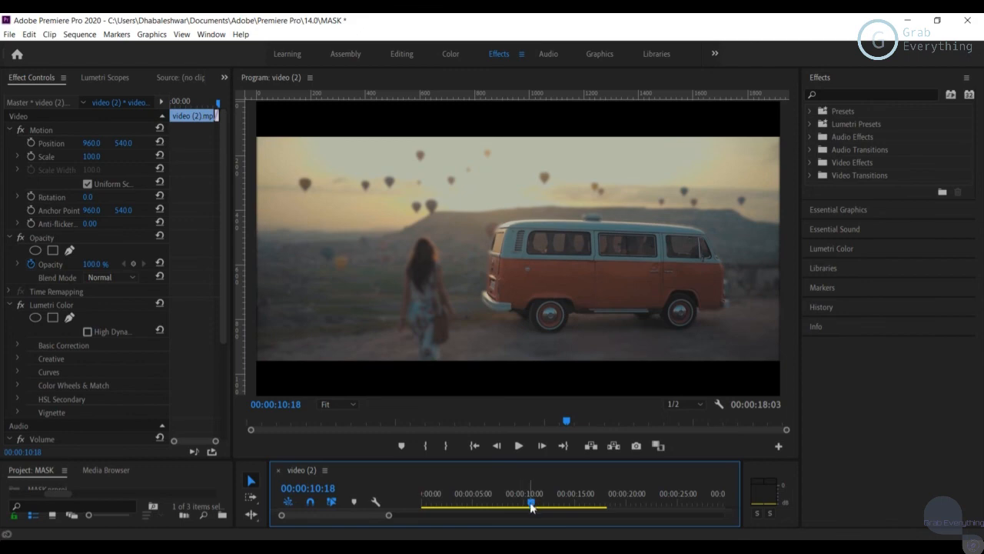
drag(531, 506, 594, 500)
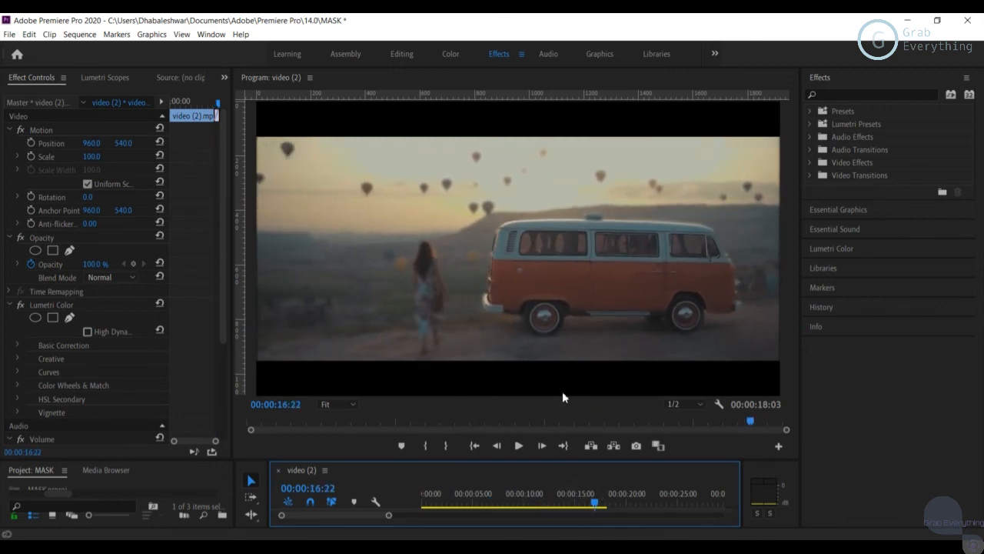